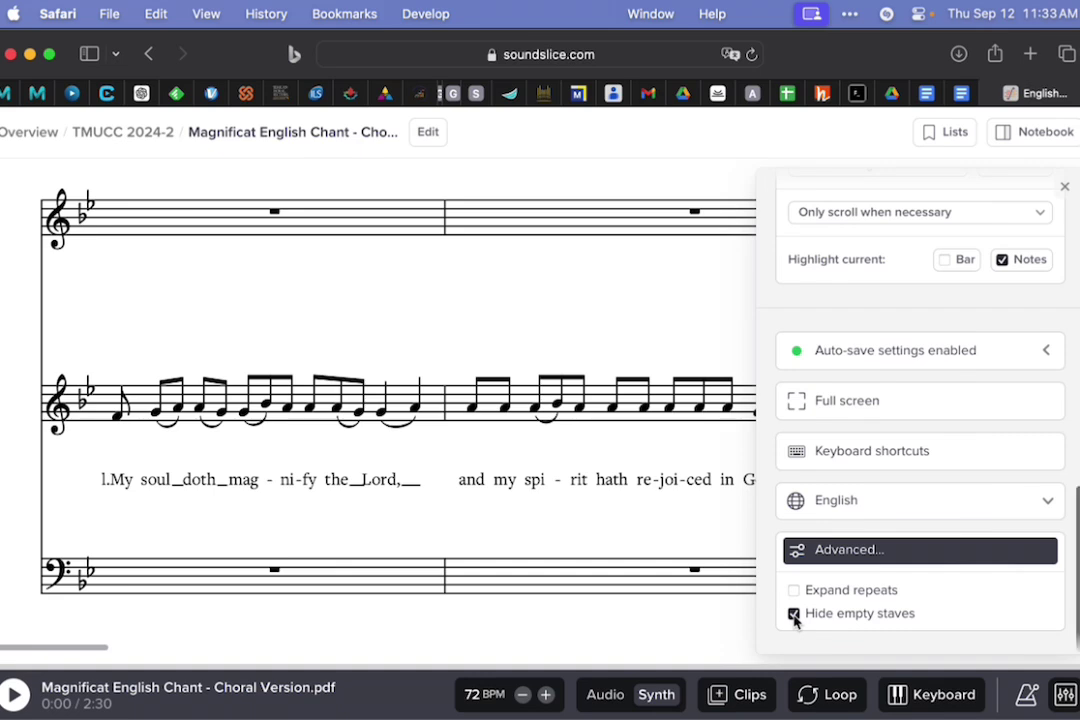
- Turn off Hide empty staves for the Magnificat chant score and switch to the TMU Concert Choir Rehearsal Links document
left_click(794, 614)
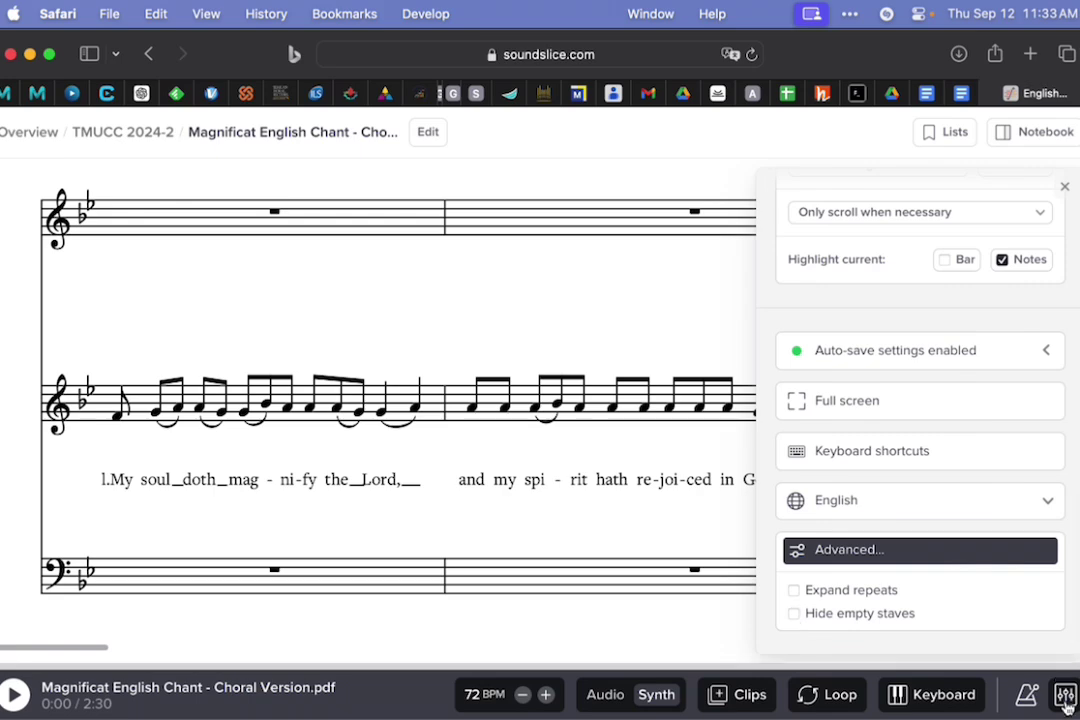
left_click(1064, 186)
left_click(979, 95)
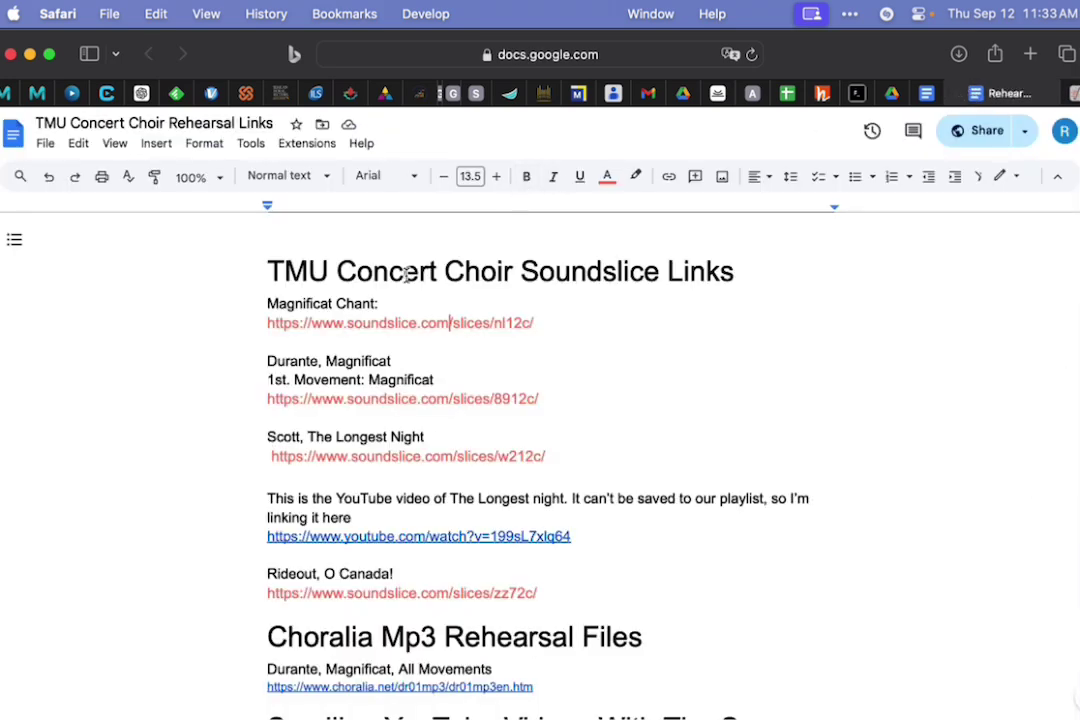
- Open the Soundslice score for the 1st movement of Durante's Magnificat from the rehearsal links and look over all its staves
mouse_move(363, 397)
left_click(300, 434)
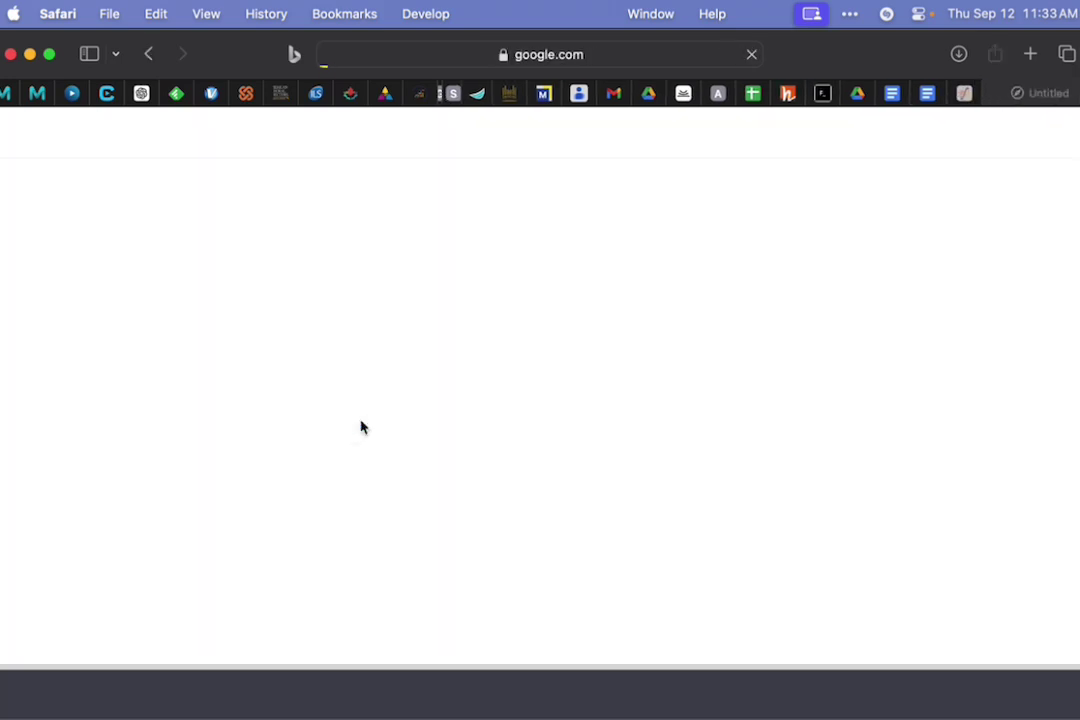
scroll(345, 441, "down", 3)
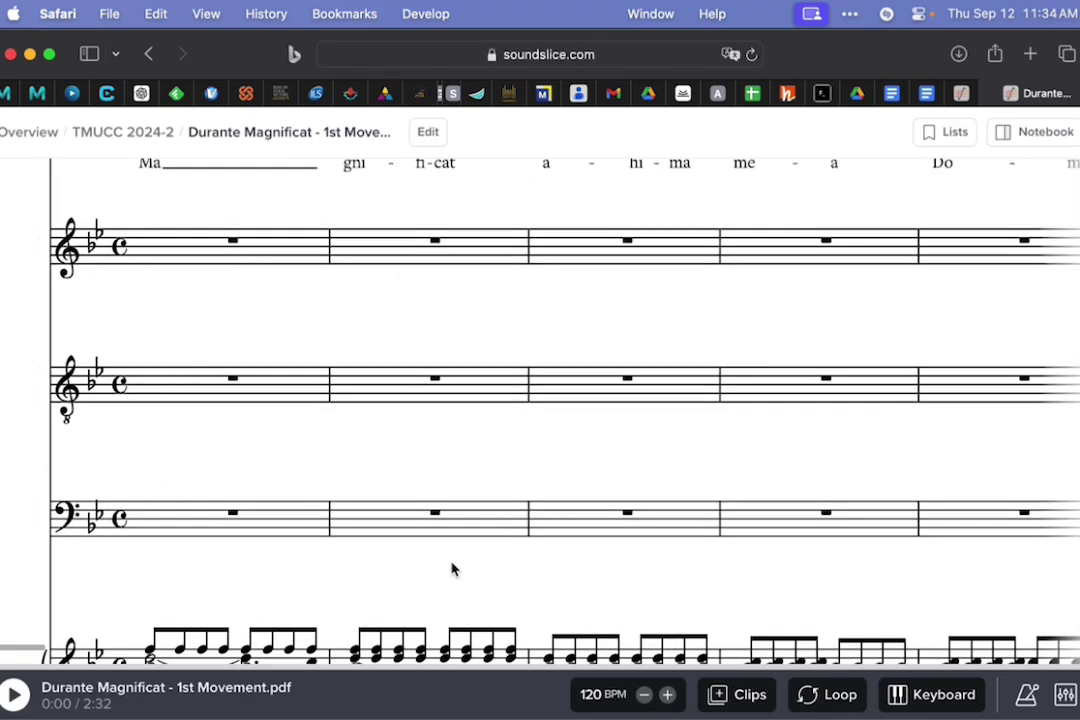
scroll(449, 569, "down", 3)
scroll(445, 570, "up", 4)
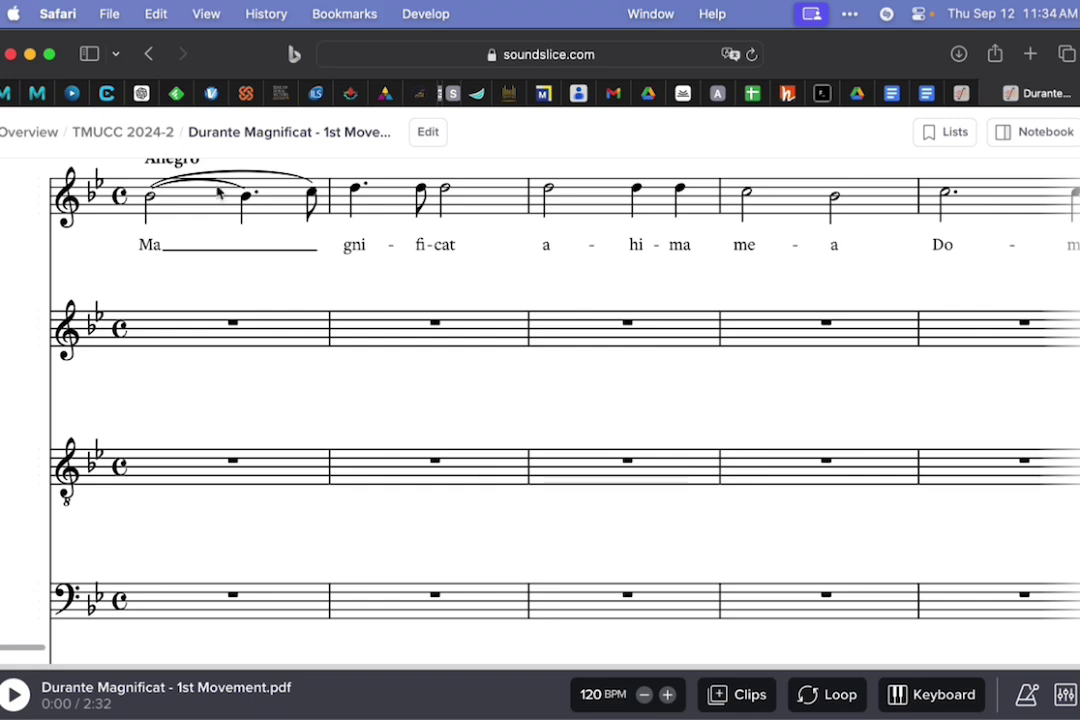
scroll(400, 381, "down", 5)
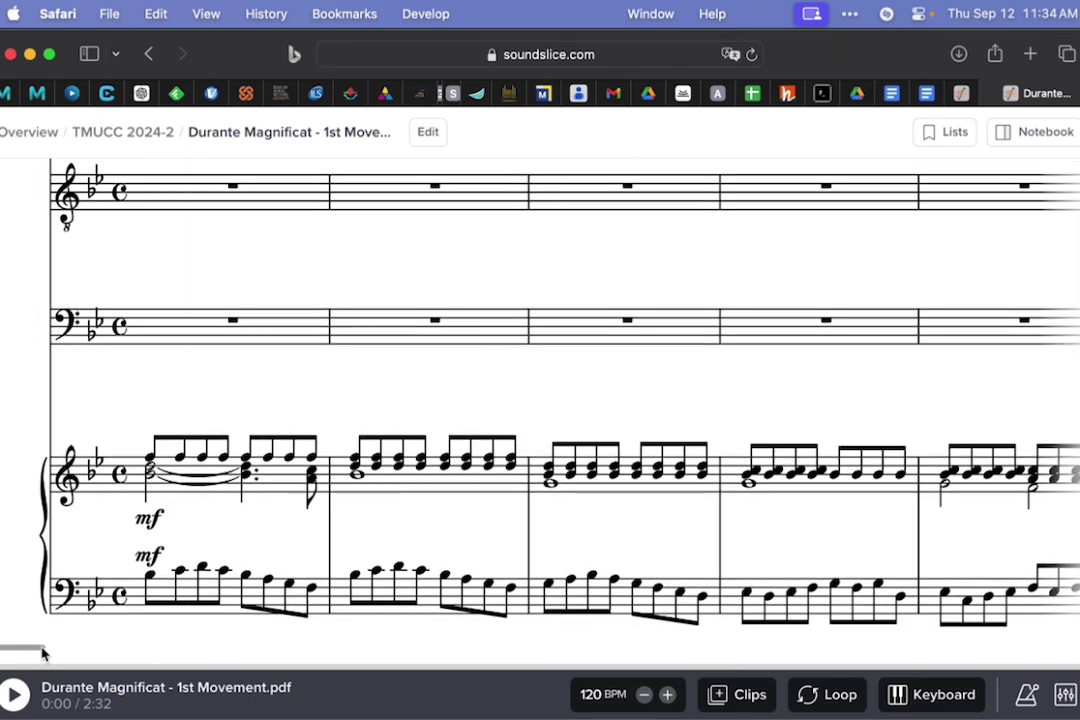
scroll(18, 651, "left", 1)
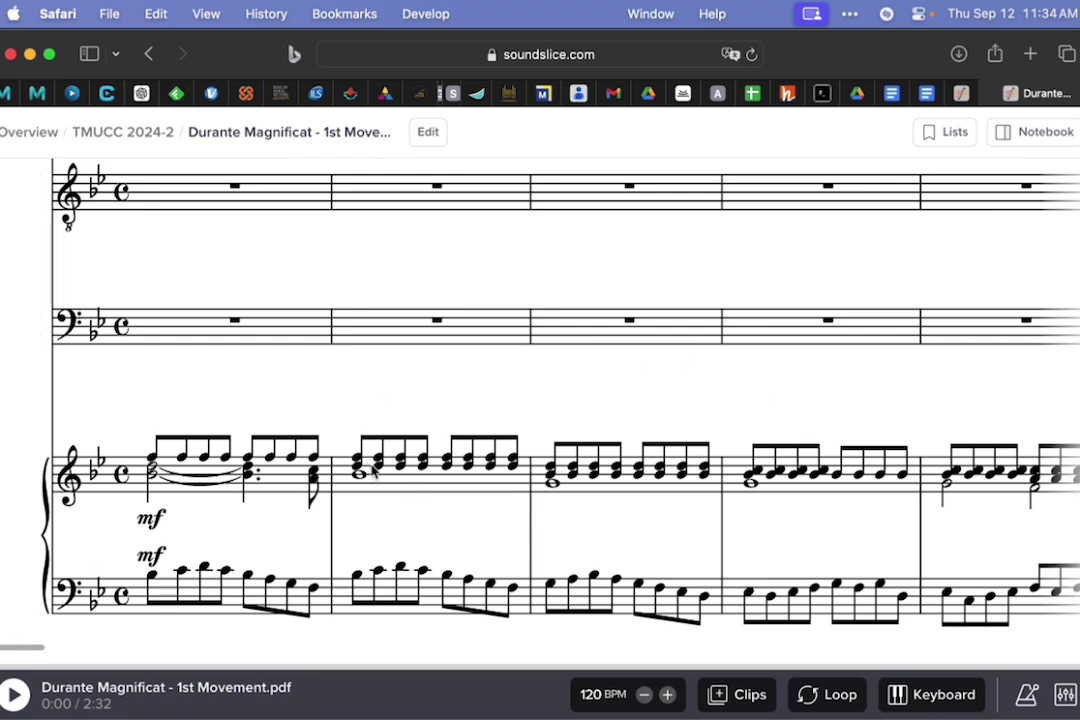
- Enable Hide empty staves in the Durante score's advanced settings and play the opening two bars as a check
left_click(1064, 694)
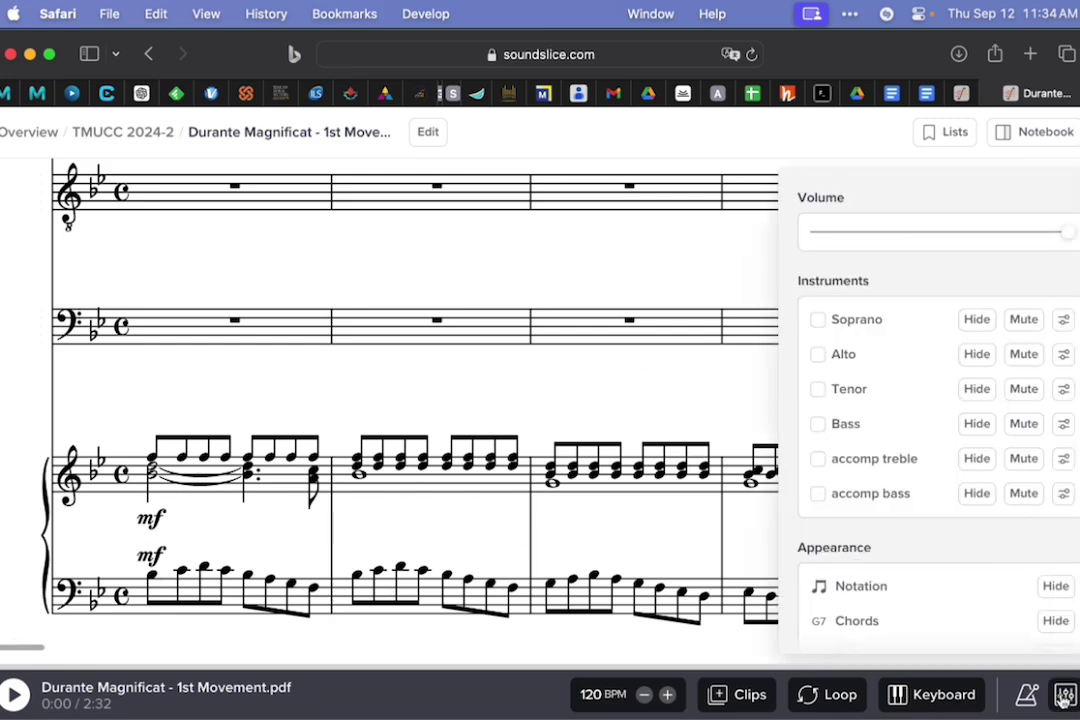
scroll(935, 475, "down", 5)
scroll(935, 475, "down", 5)
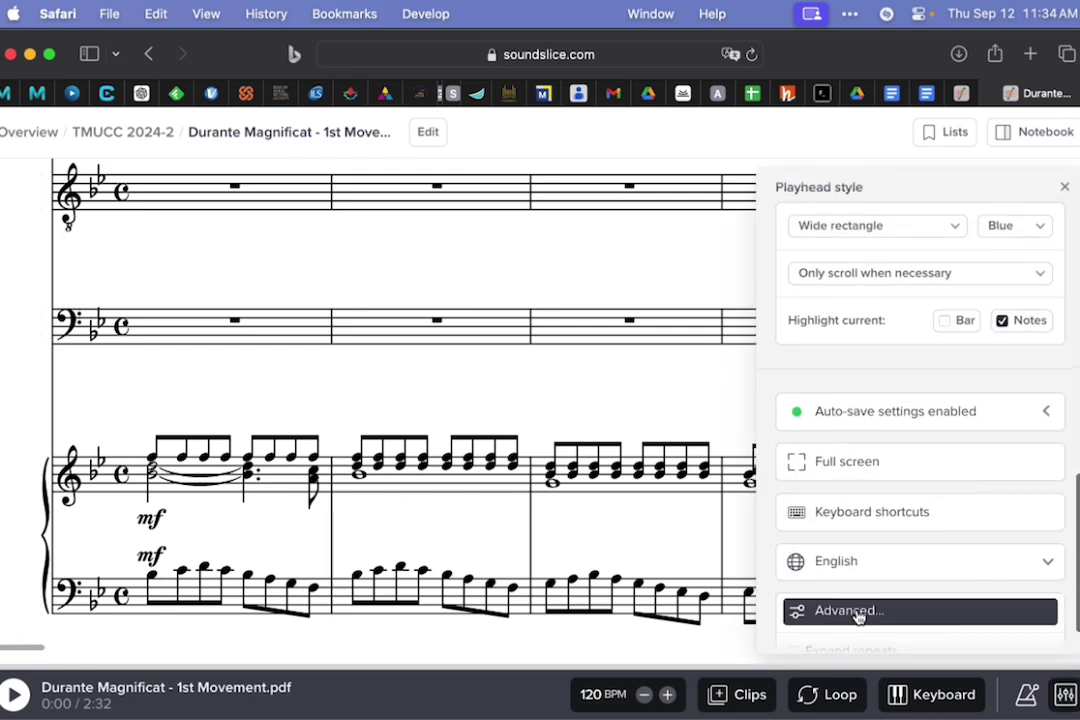
left_click(864, 612)
left_click(858, 613)
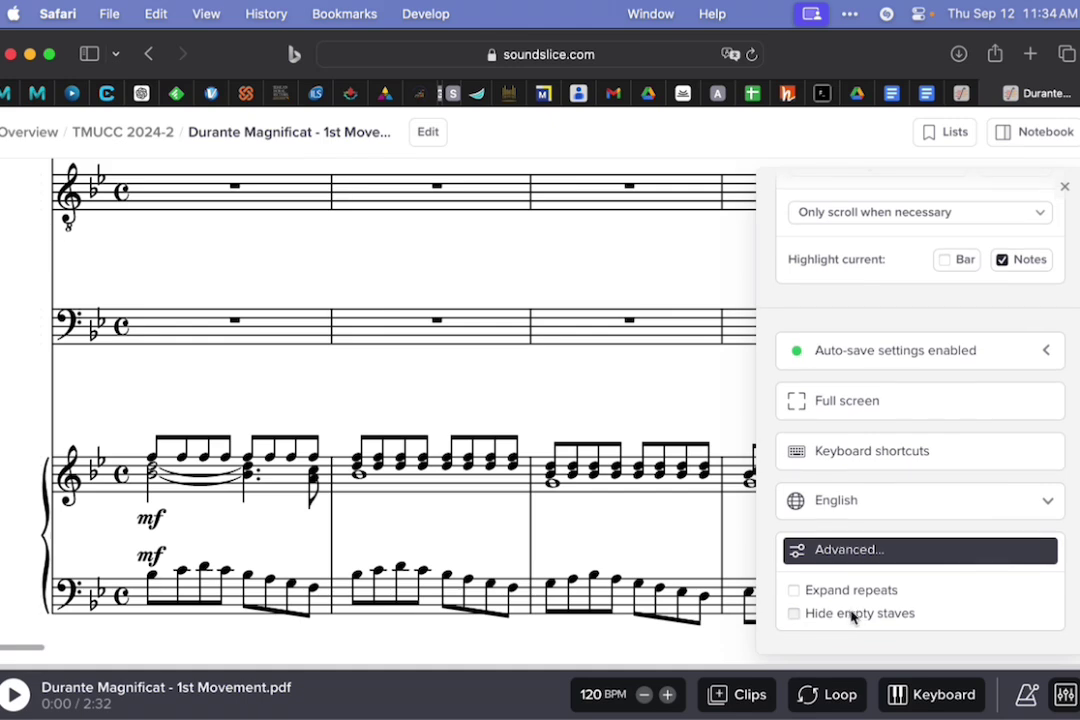
left_click(853, 614)
left_click(14, 694)
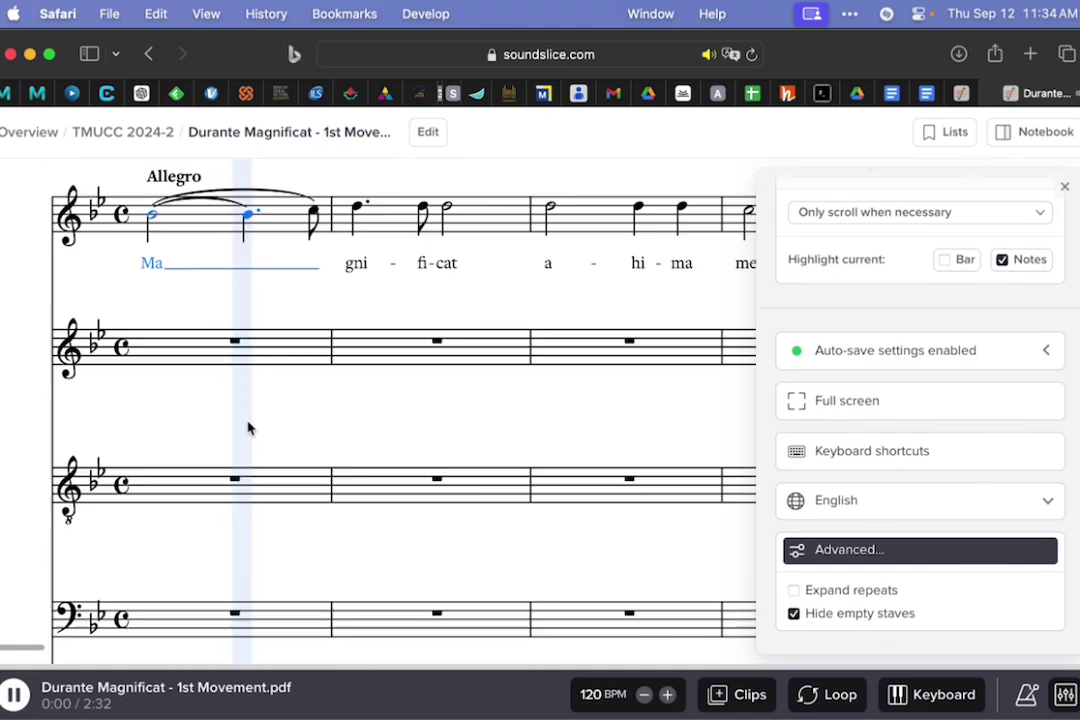
left_click(14, 694)
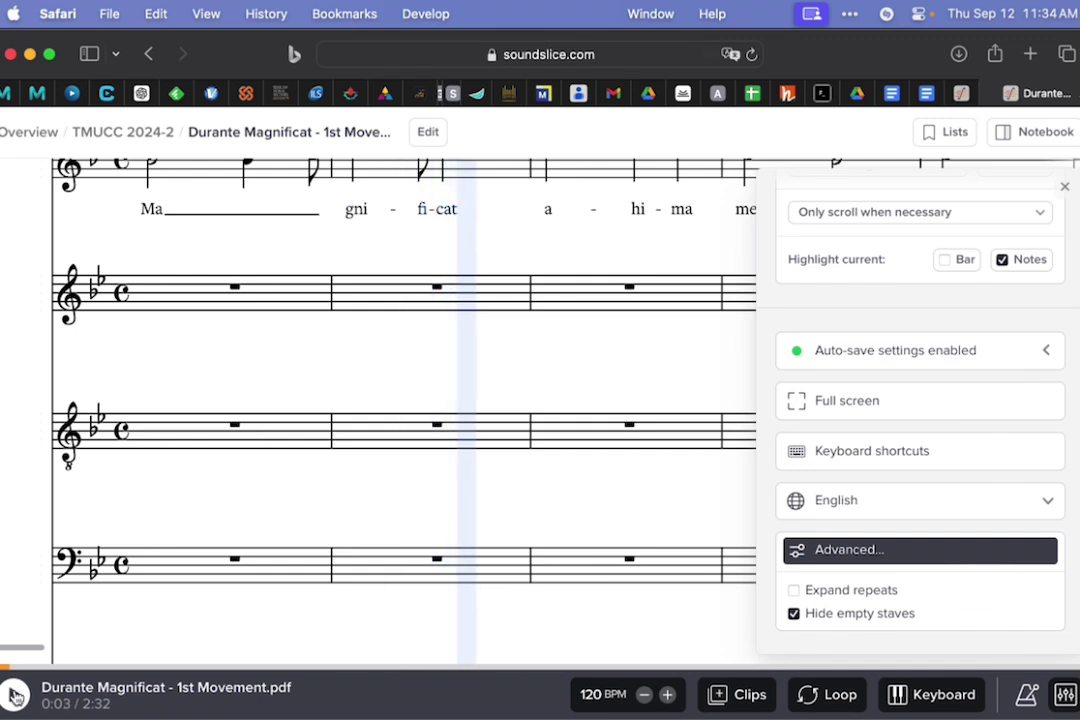
- Examine the opening bars on every staff of the Durante score with Hide empty staves enabled, plus the Expand repeats option
left_click(795, 614)
scroll(846, 583, "up", 3)
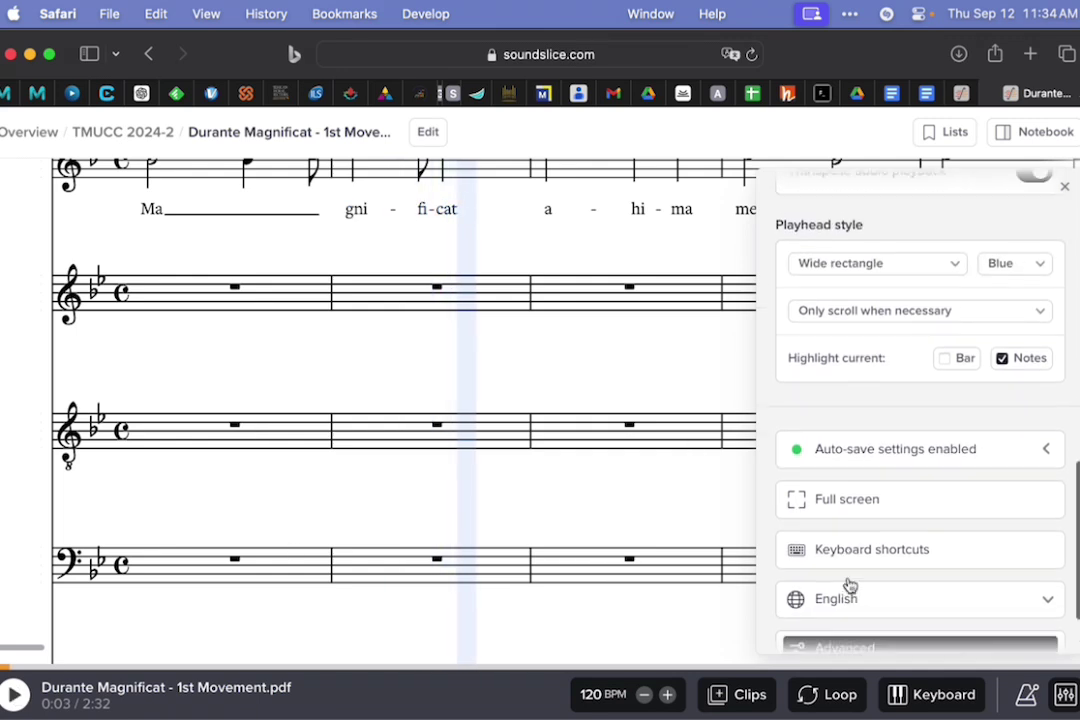
scroll(846, 583, "down", 3)
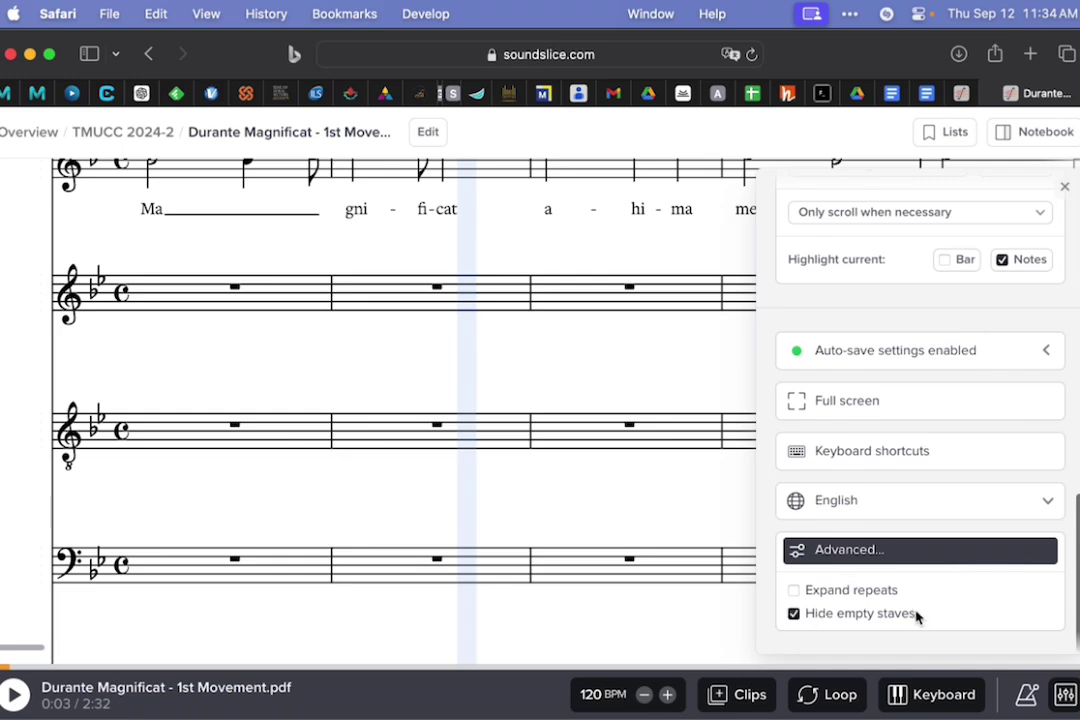
scroll(648, 417, "up", 1)
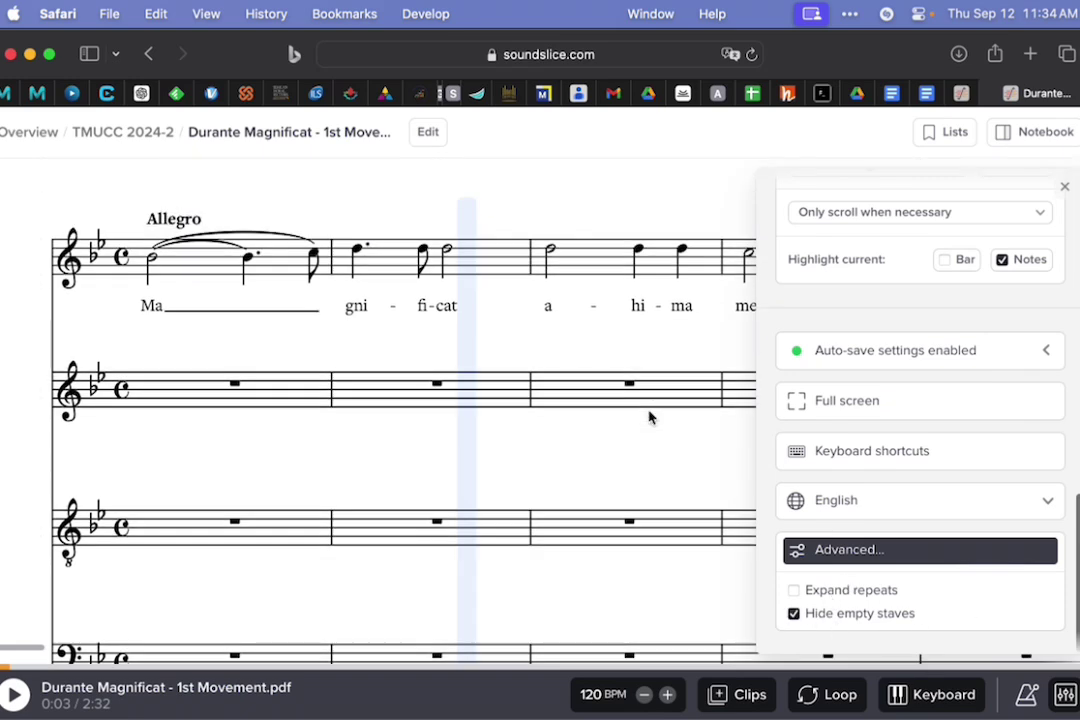
scroll(648, 417, "down", 3)
scroll(648, 417, "right", 3)
scroll(648, 417, "left", 2)
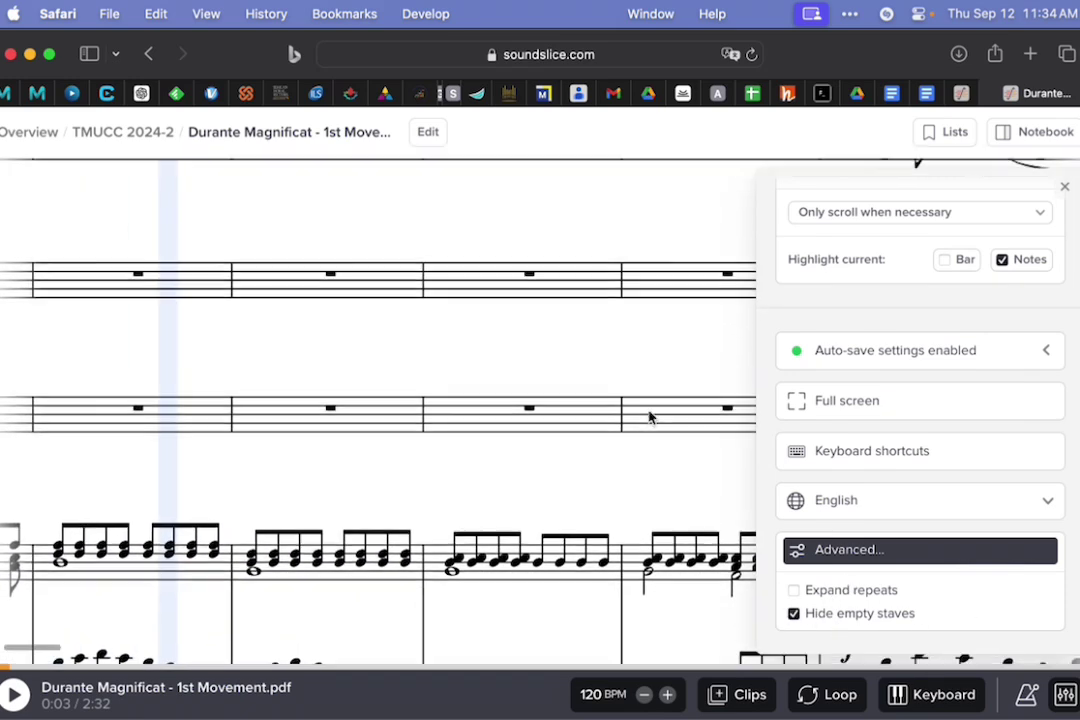
scroll(648, 417, "up", 3)
scroll(648, 417, "left", 1)
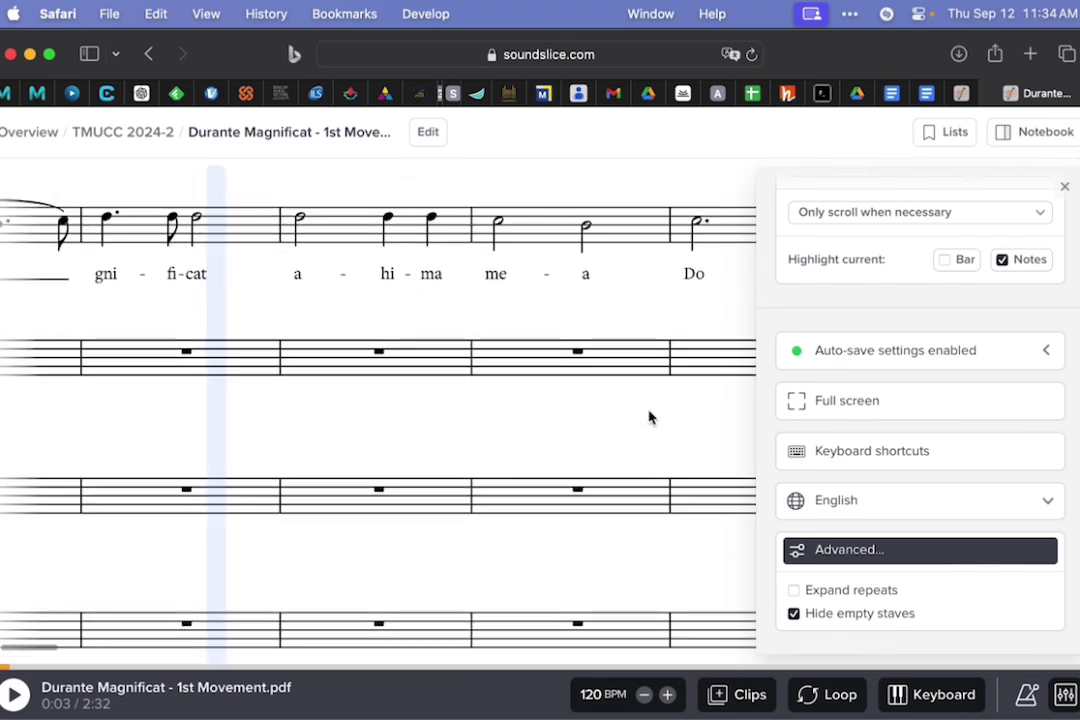
scroll(648, 417, "left", 1)
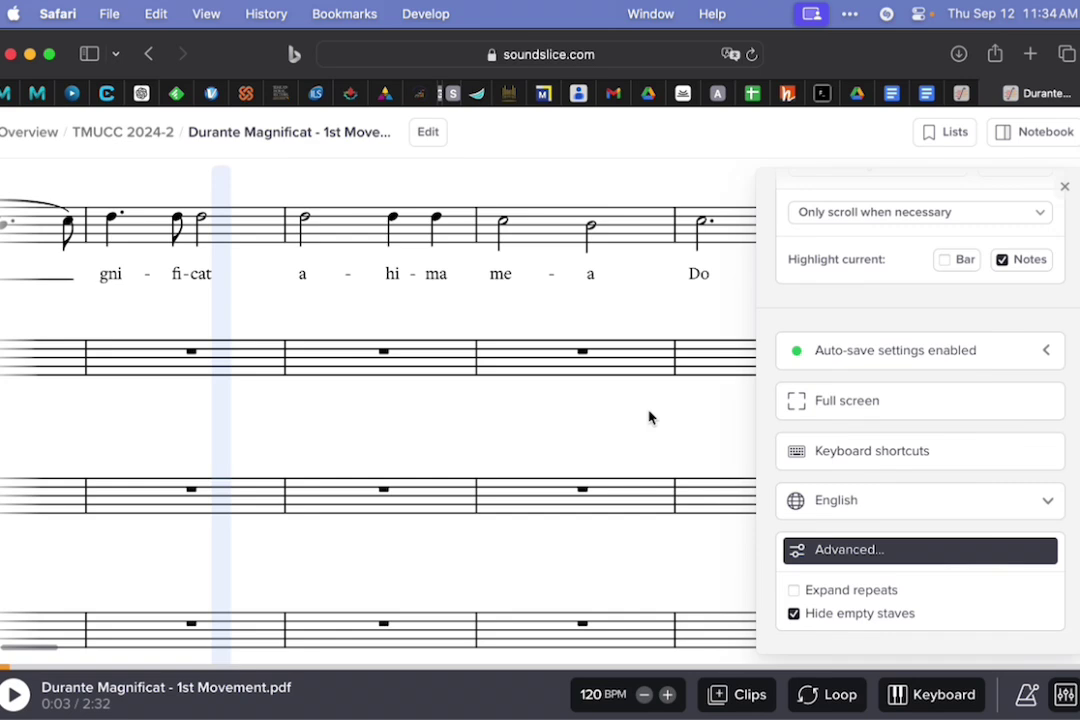
left_click(842, 597)
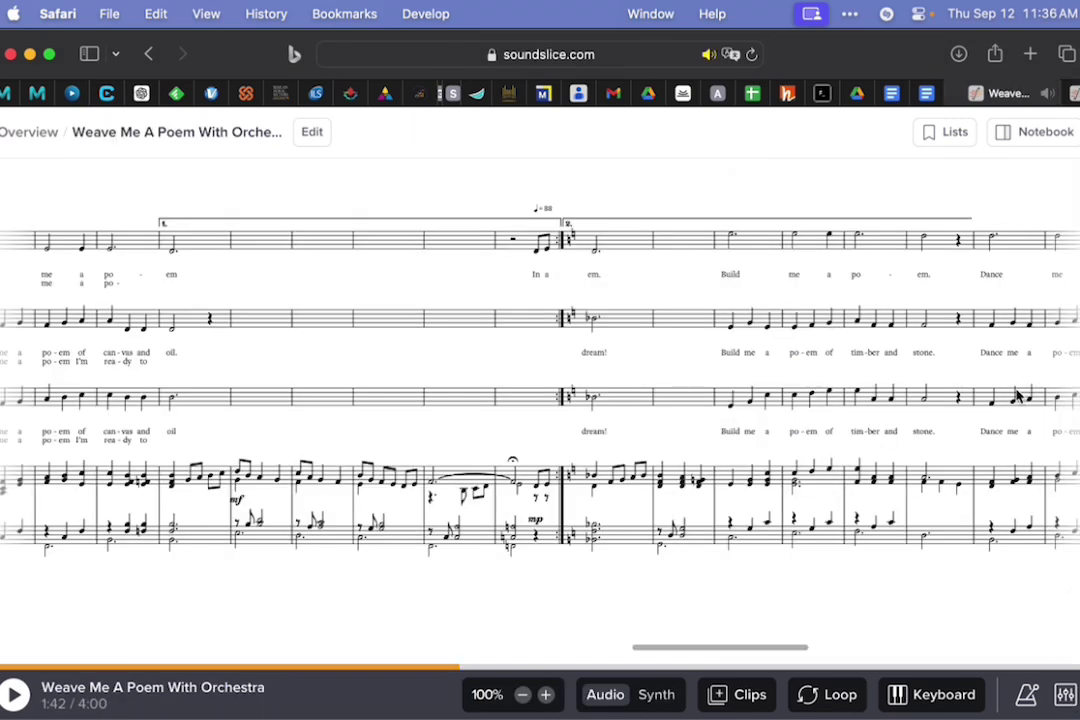
- Check the Expand repeats setting of Weave Me A Poem With Orchestra and examine the music around its first and second endings
left_click(1065, 694)
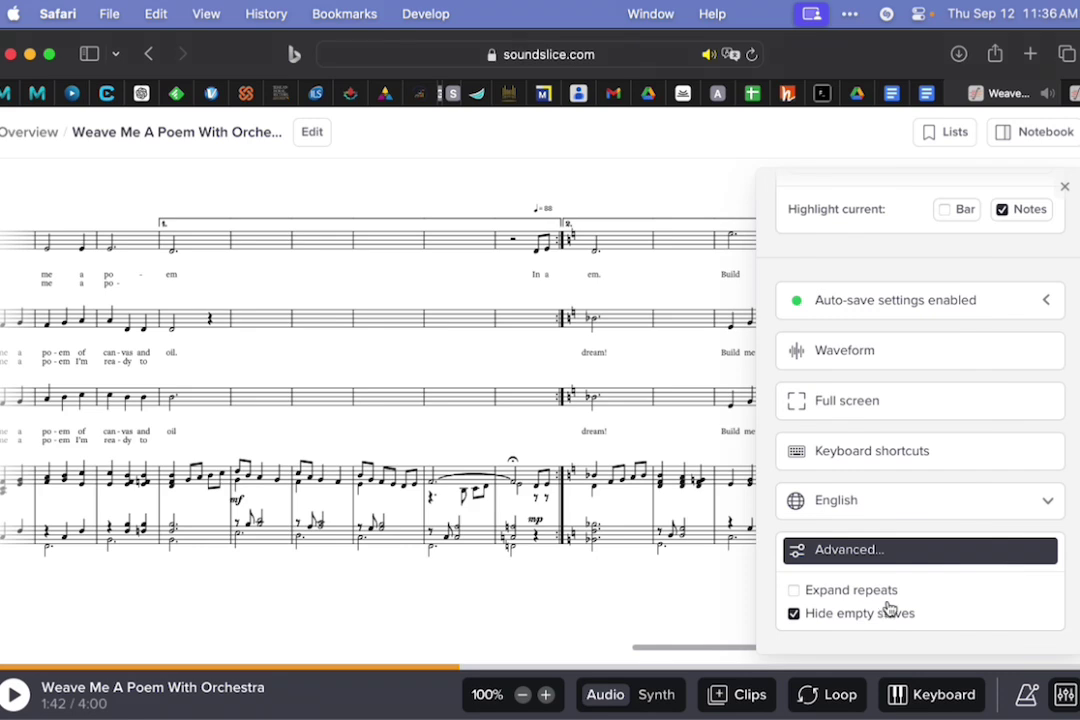
left_click(592, 400)
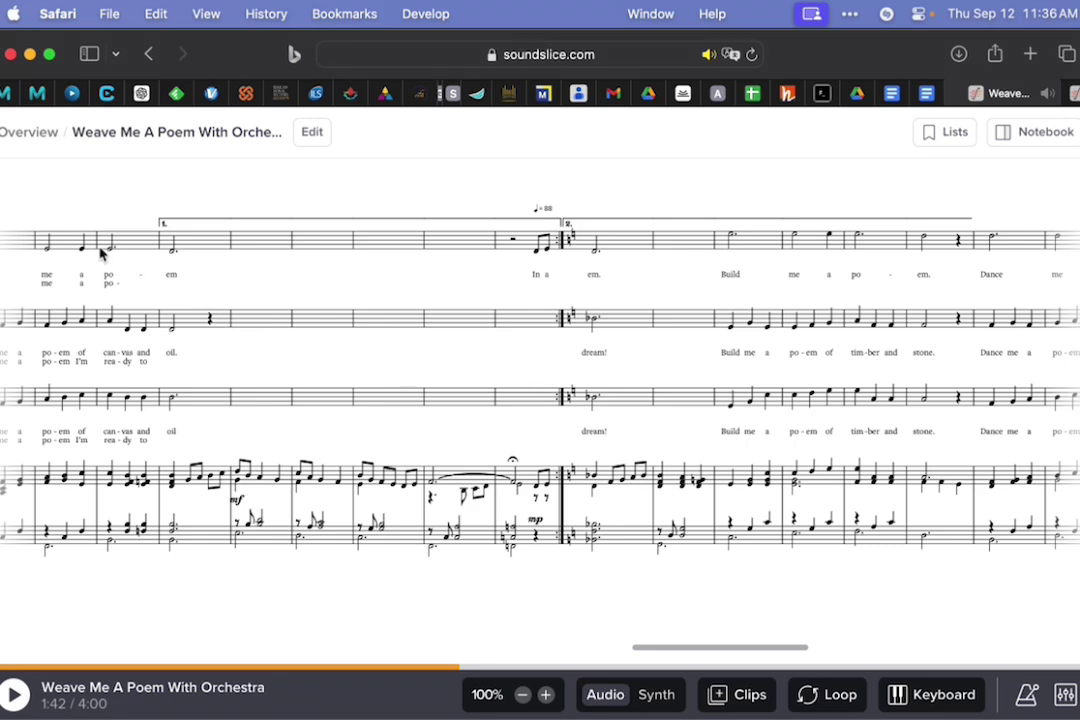
scroll(100, 253, "left", 5)
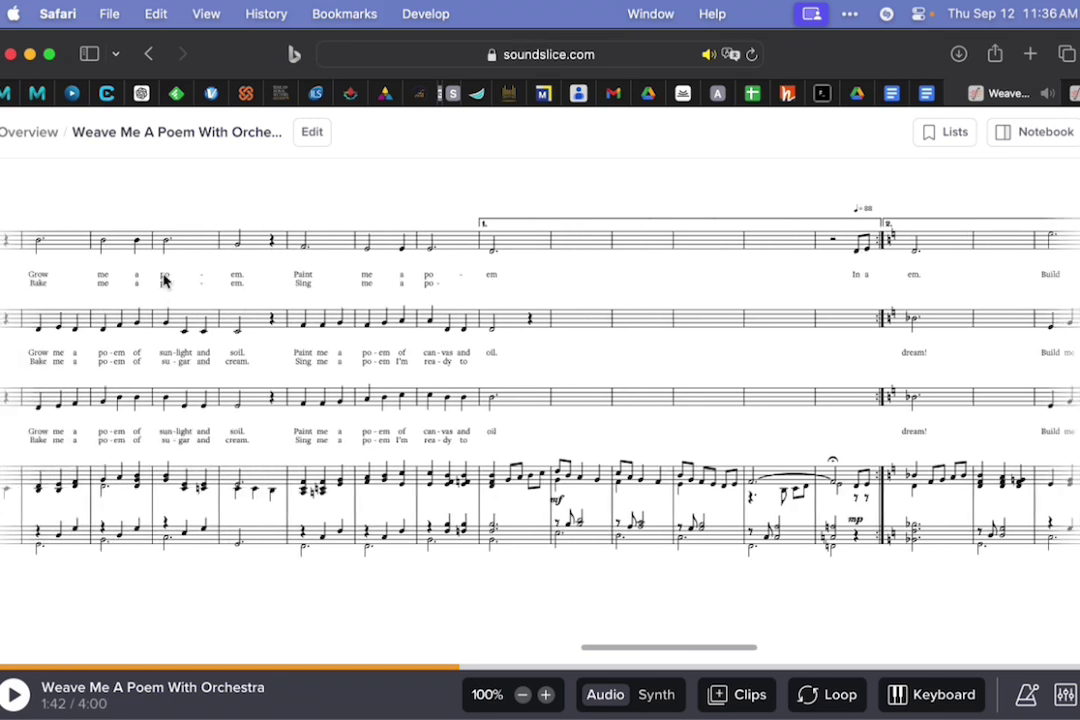
scroll(386, 240, "right", 2)
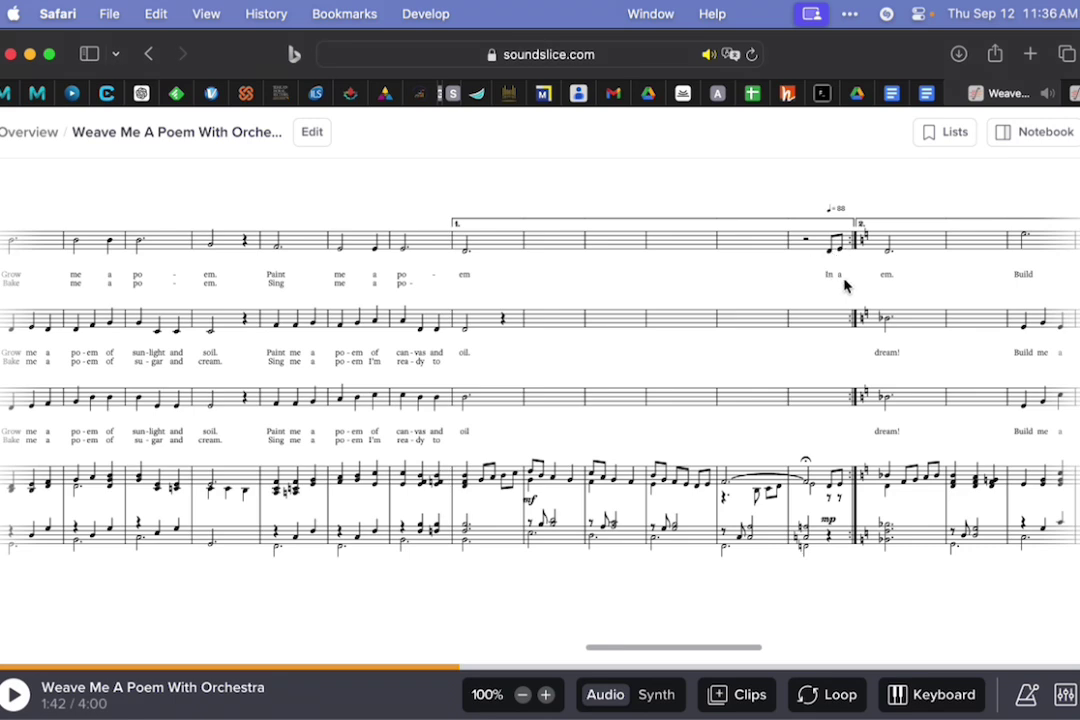
scroll(830, 287, "left", 1)
scroll(830, 287, "left", 1)
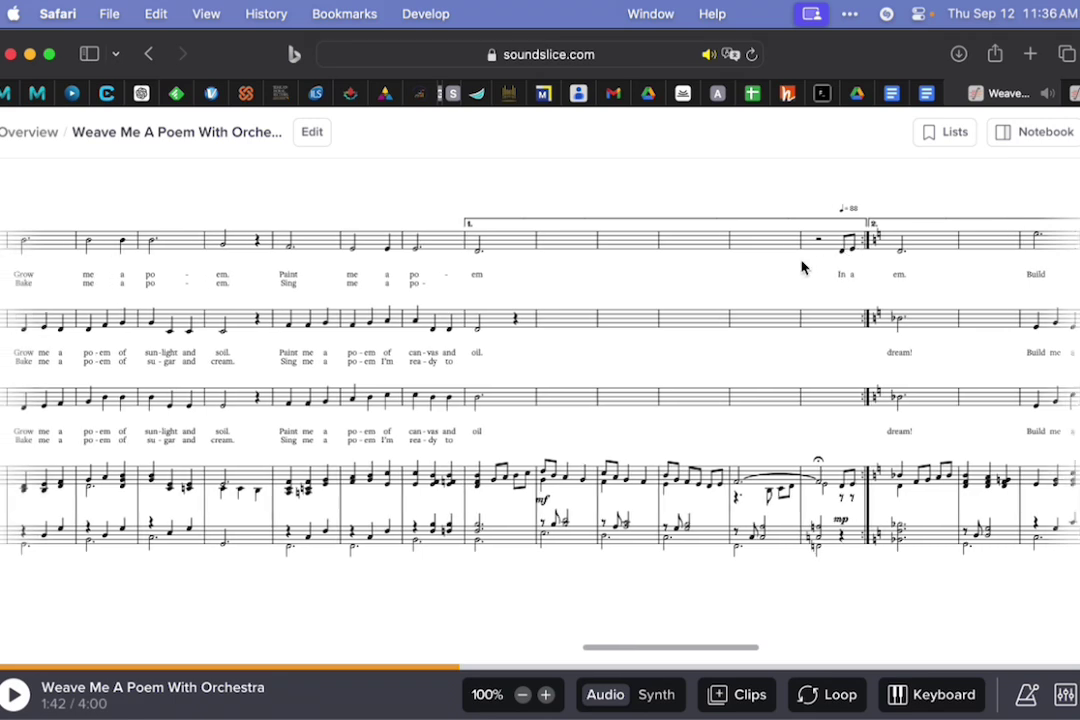
- Play Weave Me A Poem from the second-to-last bar of the first ending through the repeat, then pause
left_click(740, 484)
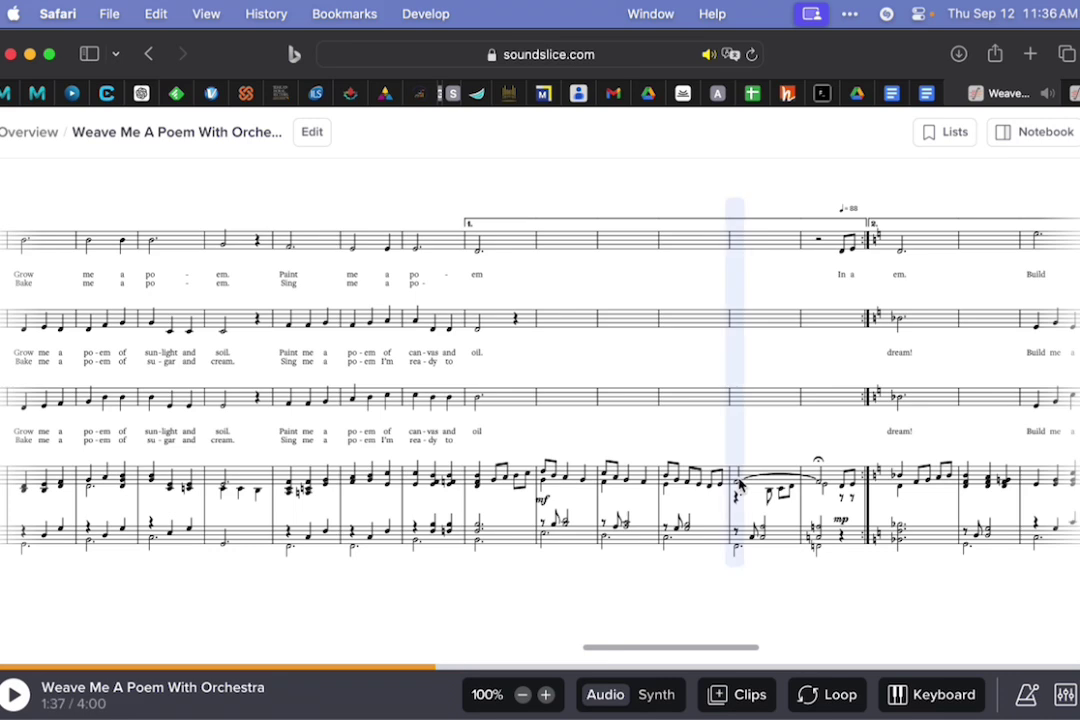
left_click(1068, 700)
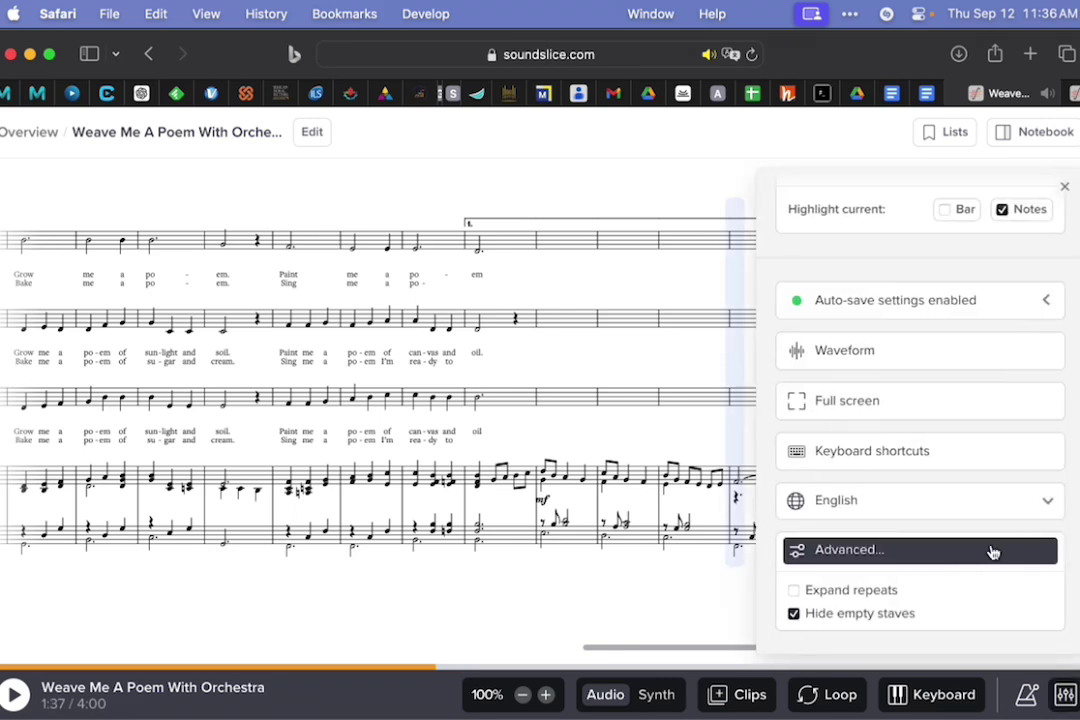
left_click(1068, 700)
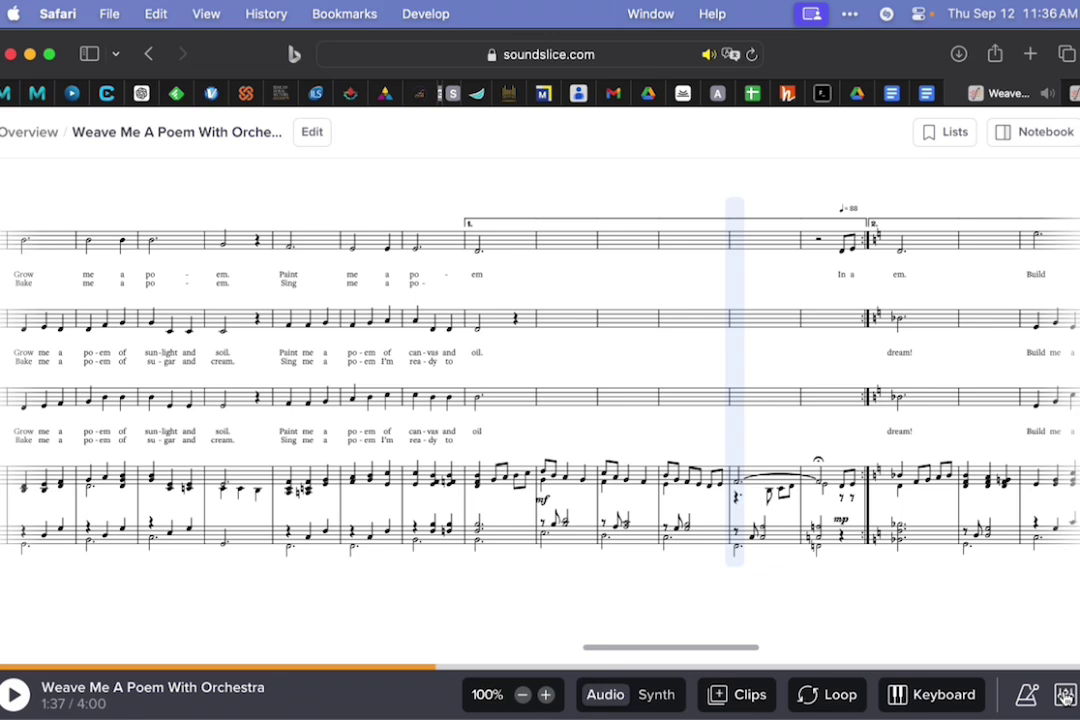
left_click(17, 692)
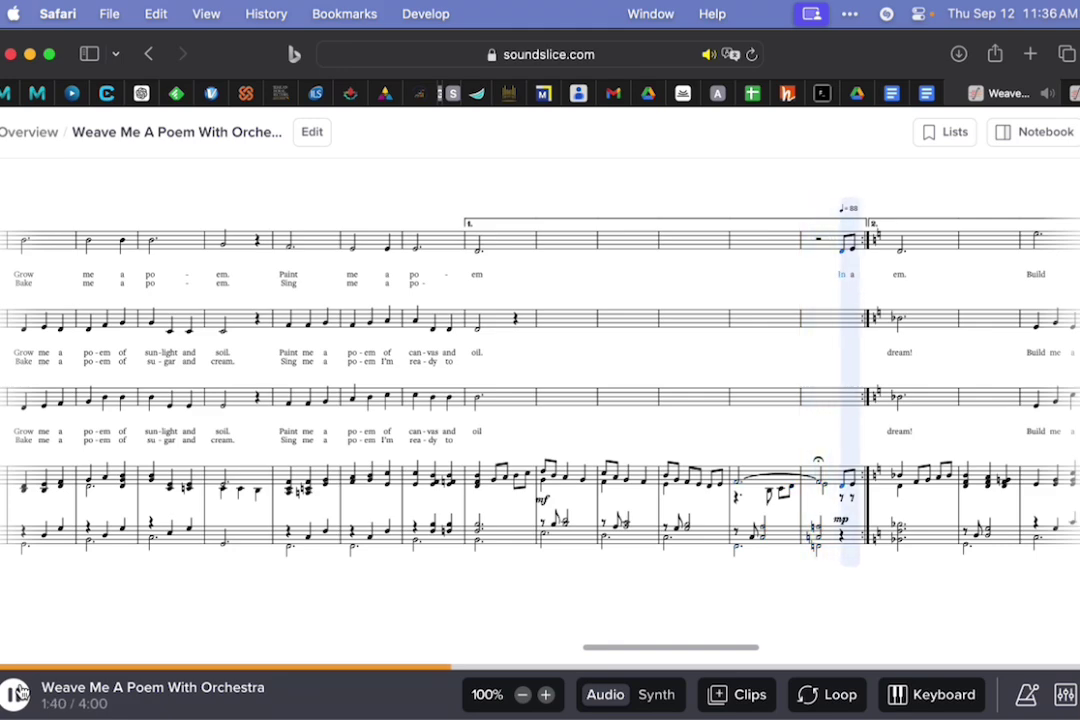
left_click(15, 692)
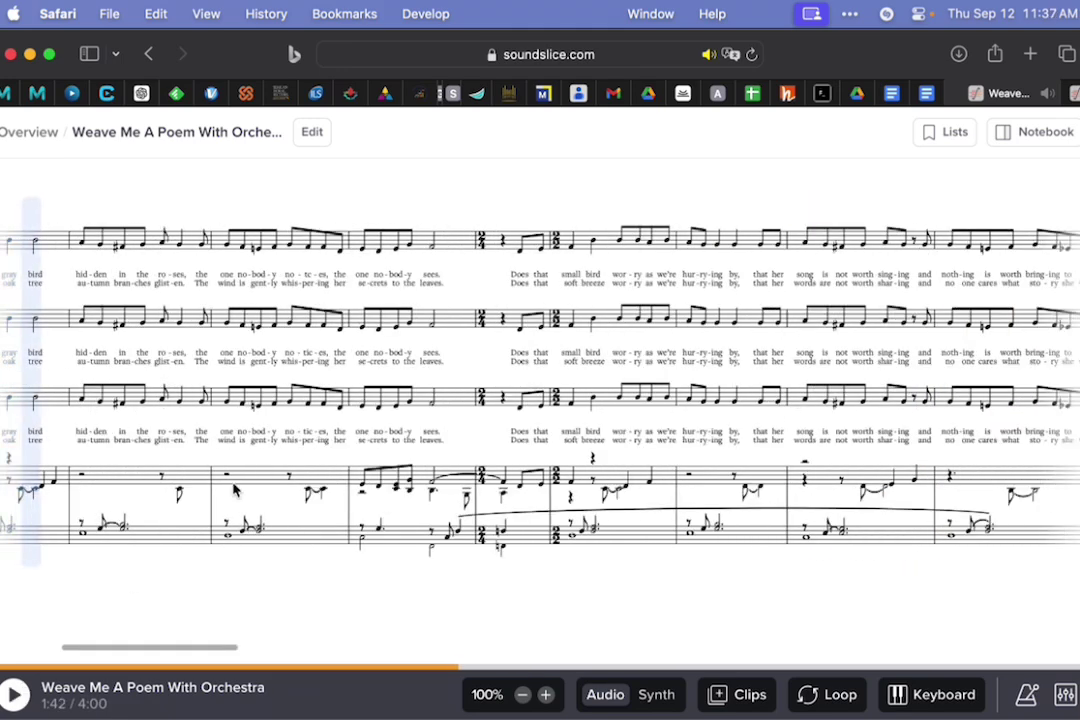
- Review the repeated section from its start to the endings and place the playhead on the second-to-last bar of the first ending
left_click(237, 490)
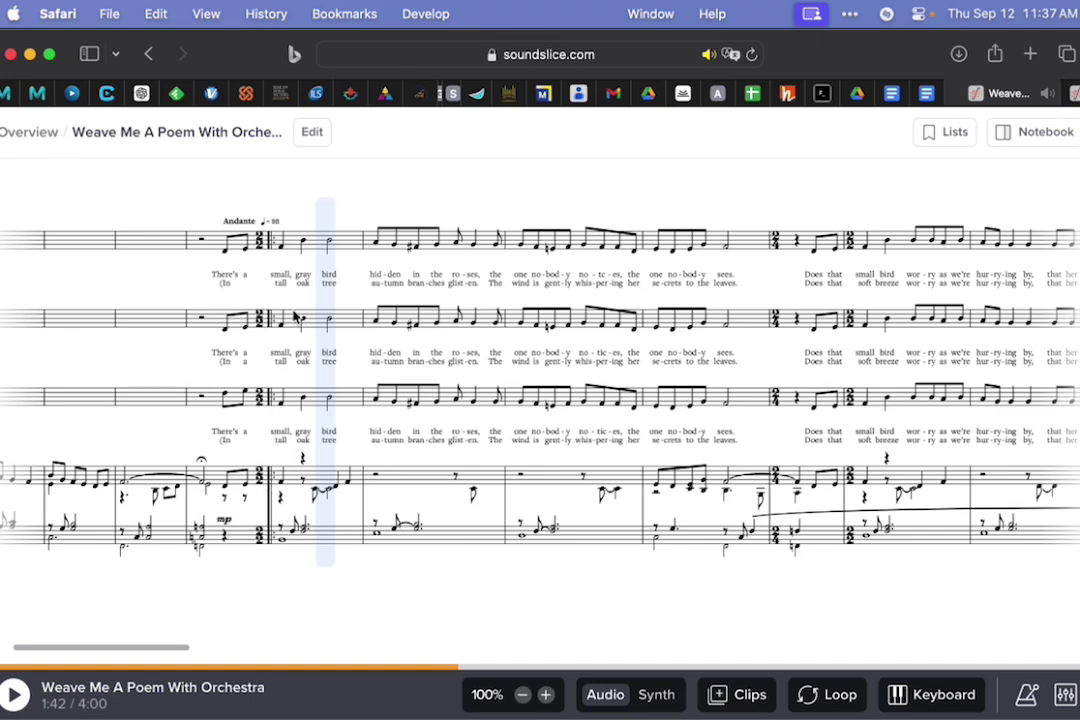
scroll(631, 344, "right", 10)
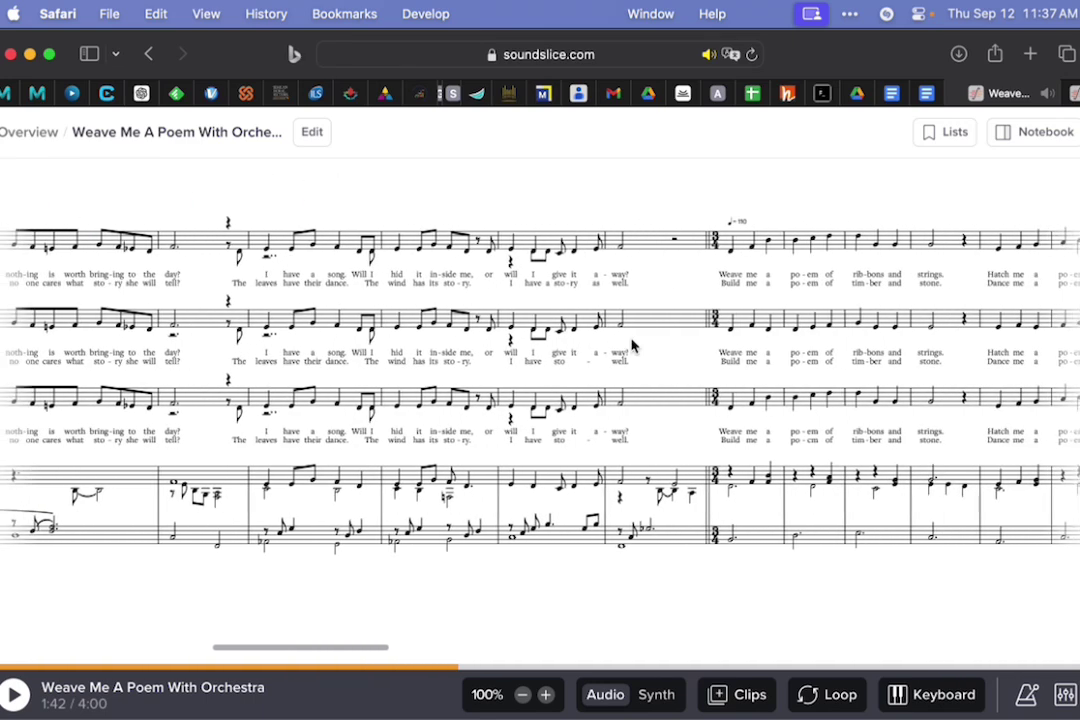
scroll(619, 256, "right", 10)
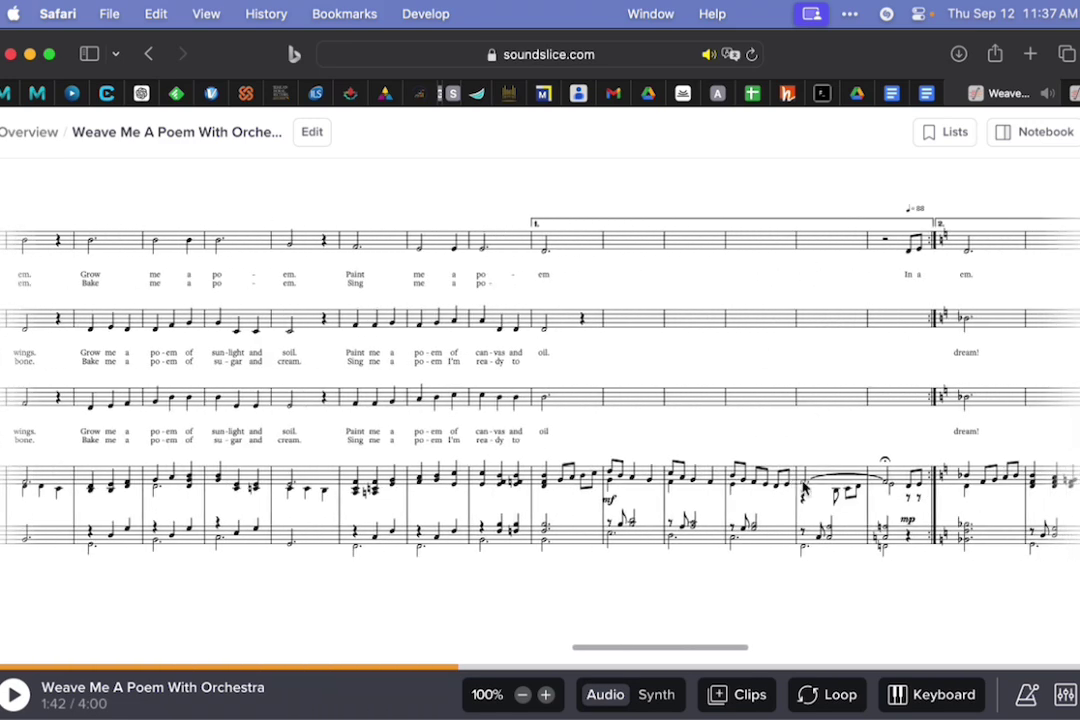
left_click(803, 490)
scroll(850, 510, "right", 10)
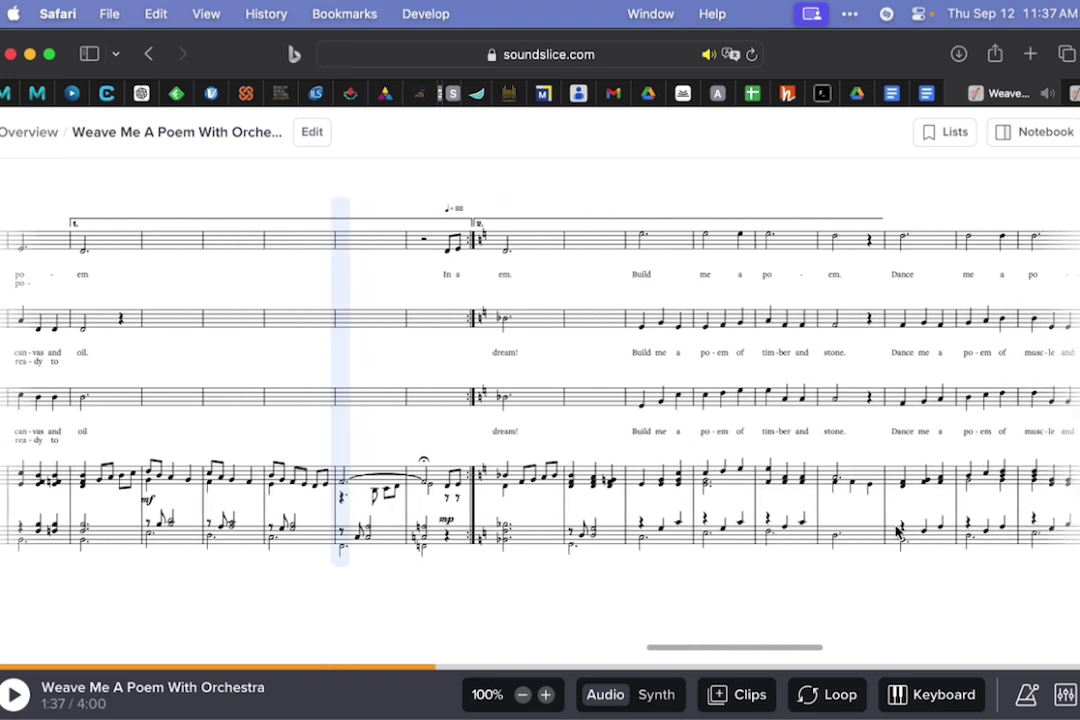
scroll(501, 350, "left", 5)
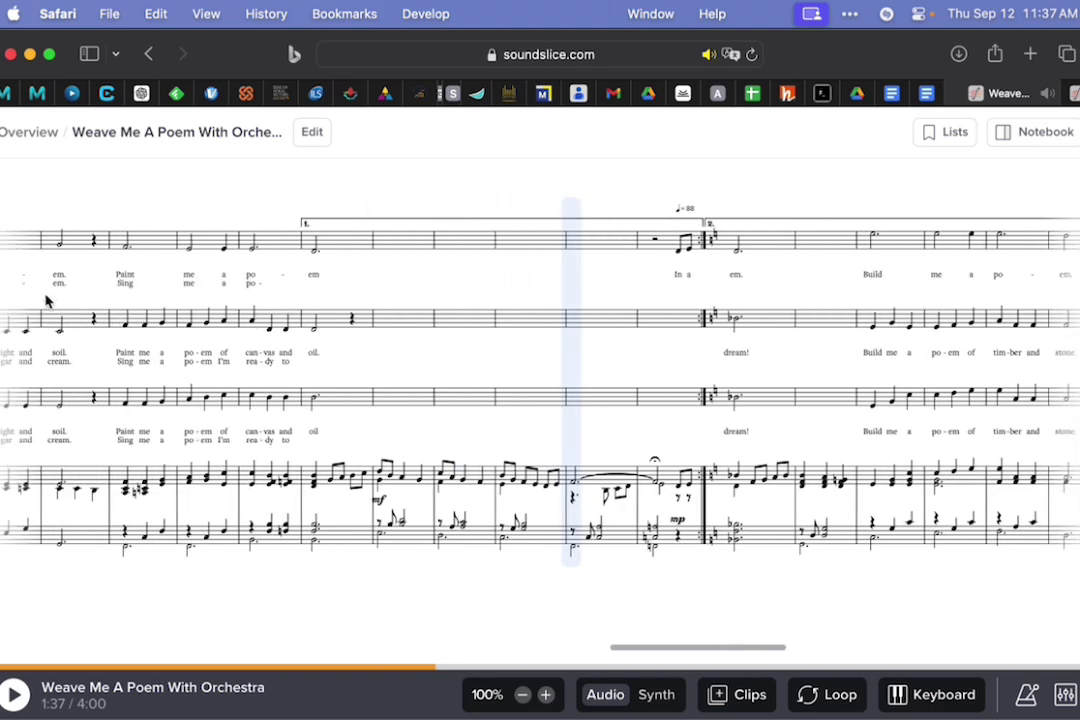
scroll(45, 300, "left", 5)
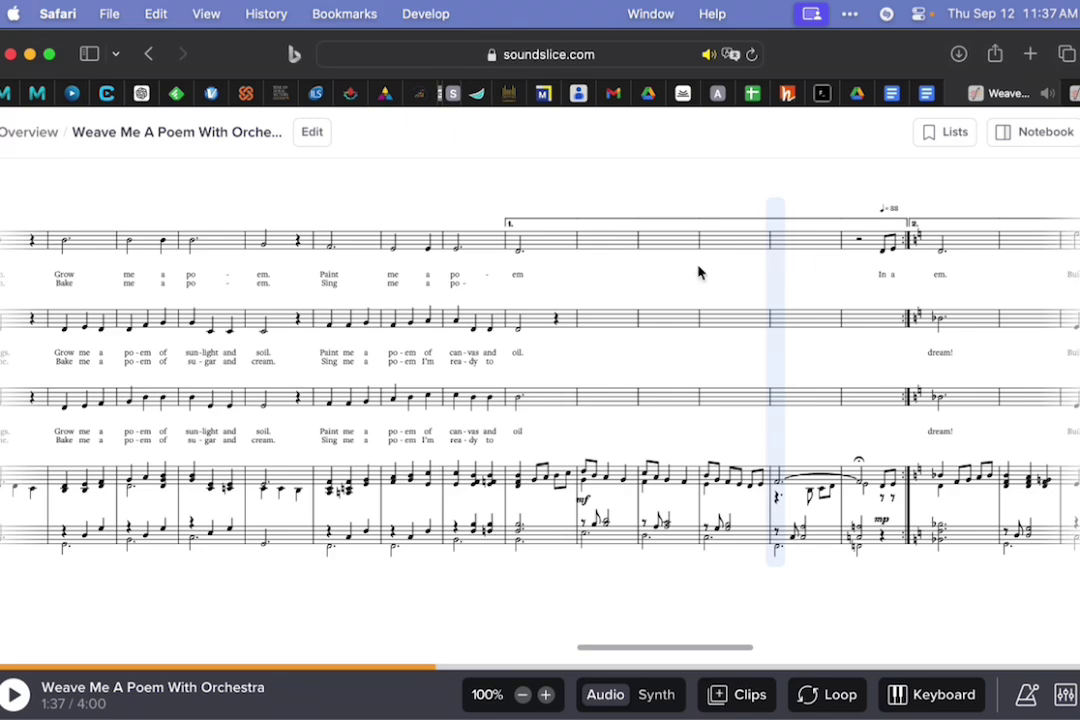
- Examine the bars following the second ending and enable Expand repeats for Weave Me A Poem With Orchestra
scroll(698, 272, "right", 5)
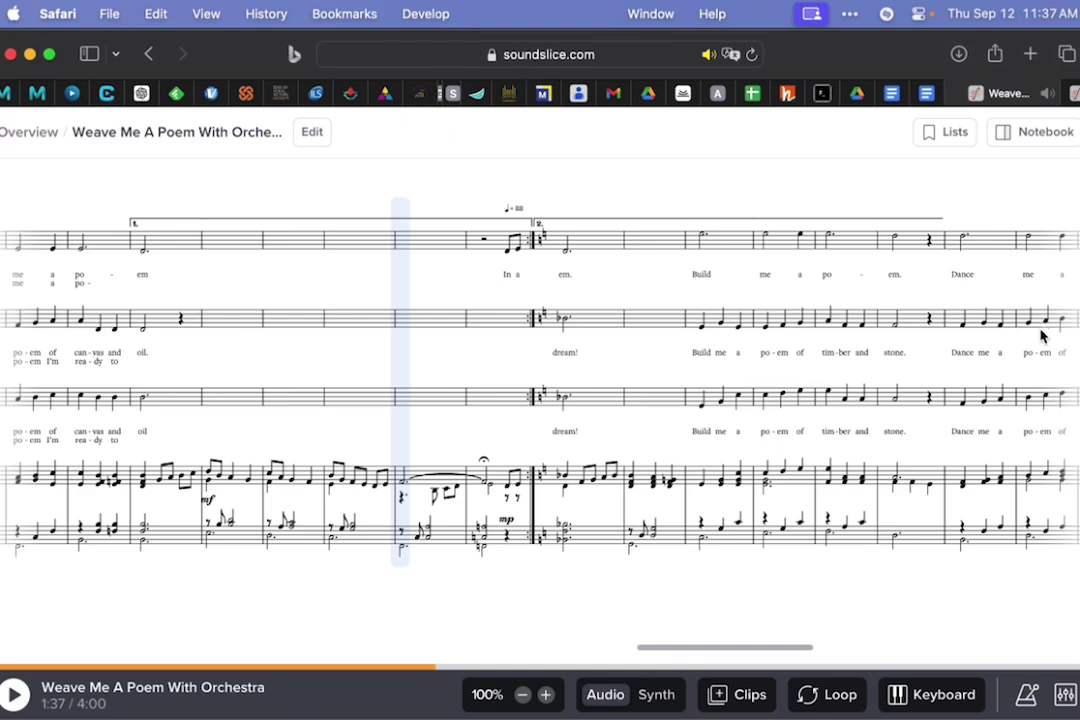
scroll(1041, 337, "left", 3)
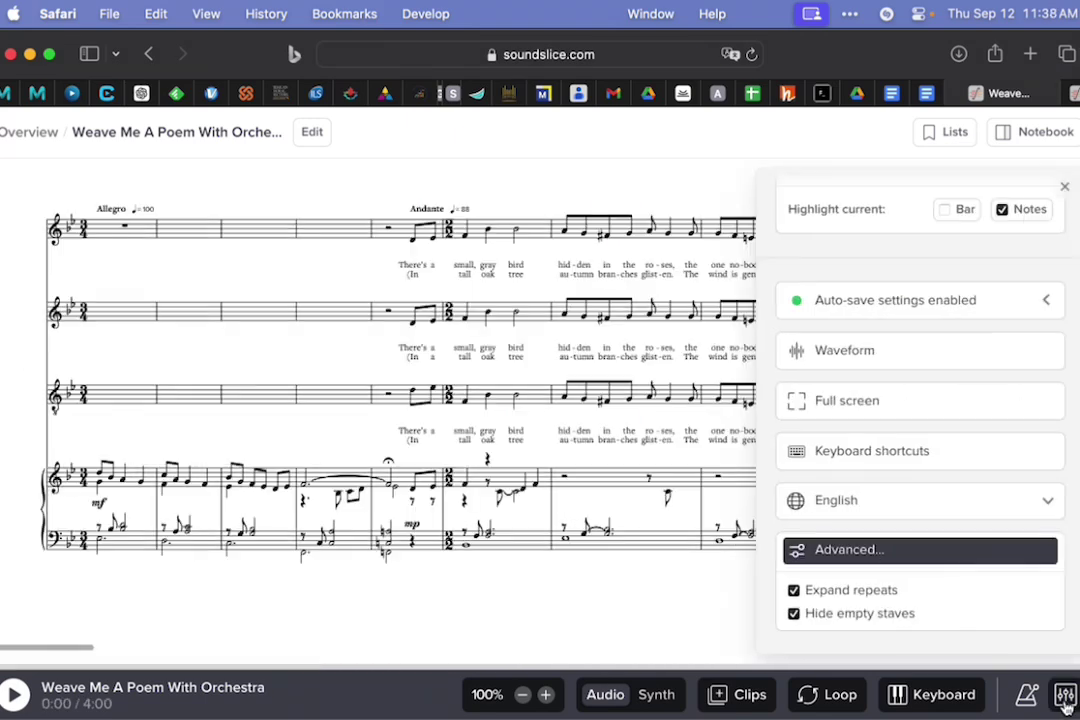
left_click(1069, 700)
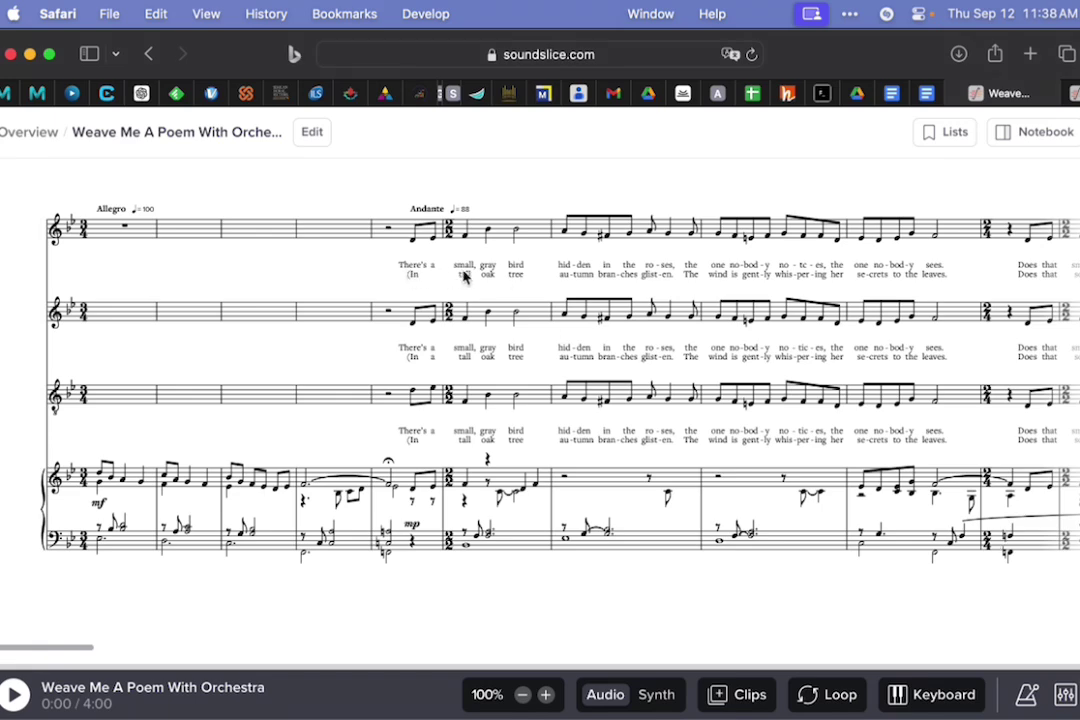
- Review the score with repeats written out, from the opening to the second pass, and place the playhead in the second pass's "hidden in the roses" bar
scroll(489, 277, "right", 15)
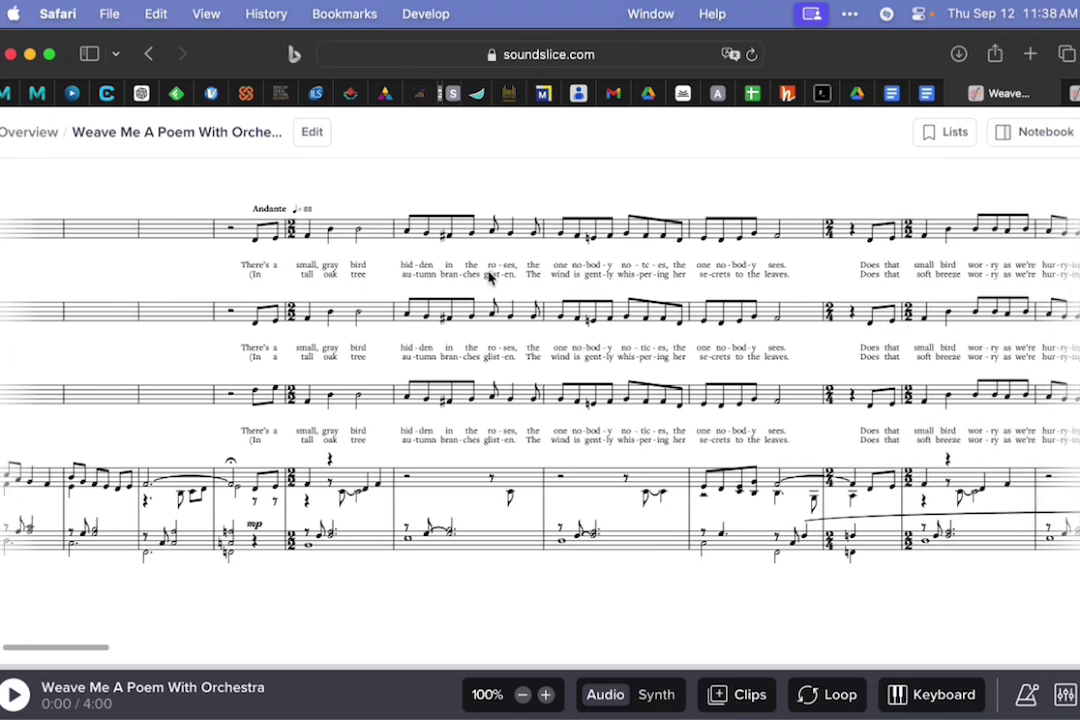
scroll(489, 277, "right", 20)
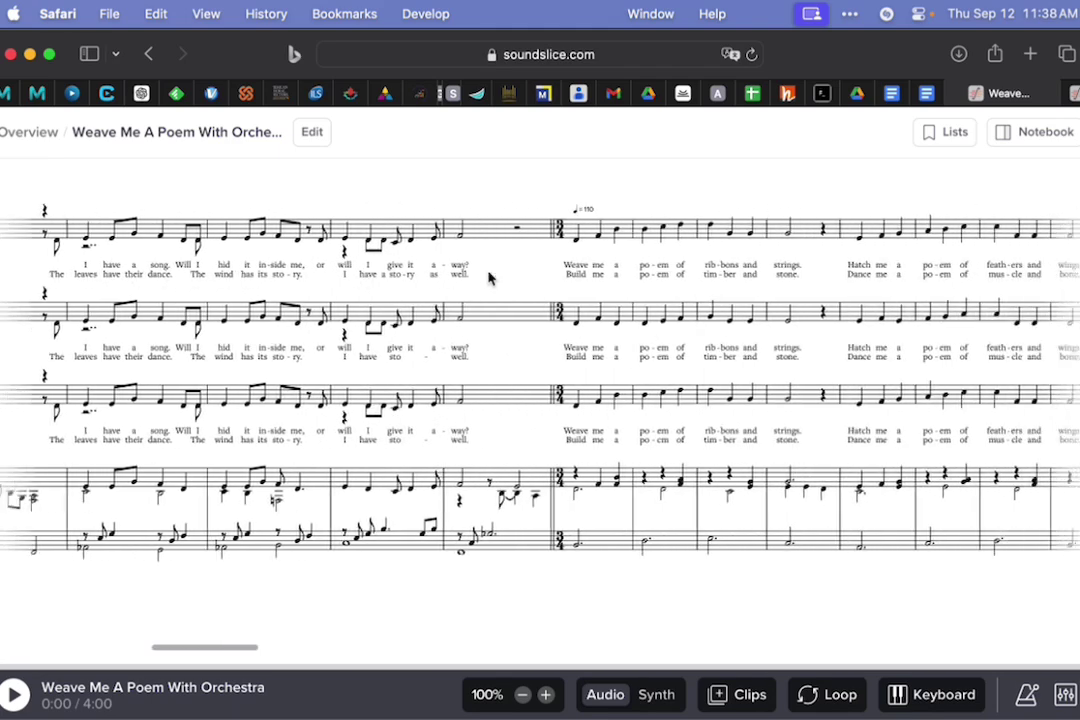
scroll(489, 277, "right", 20)
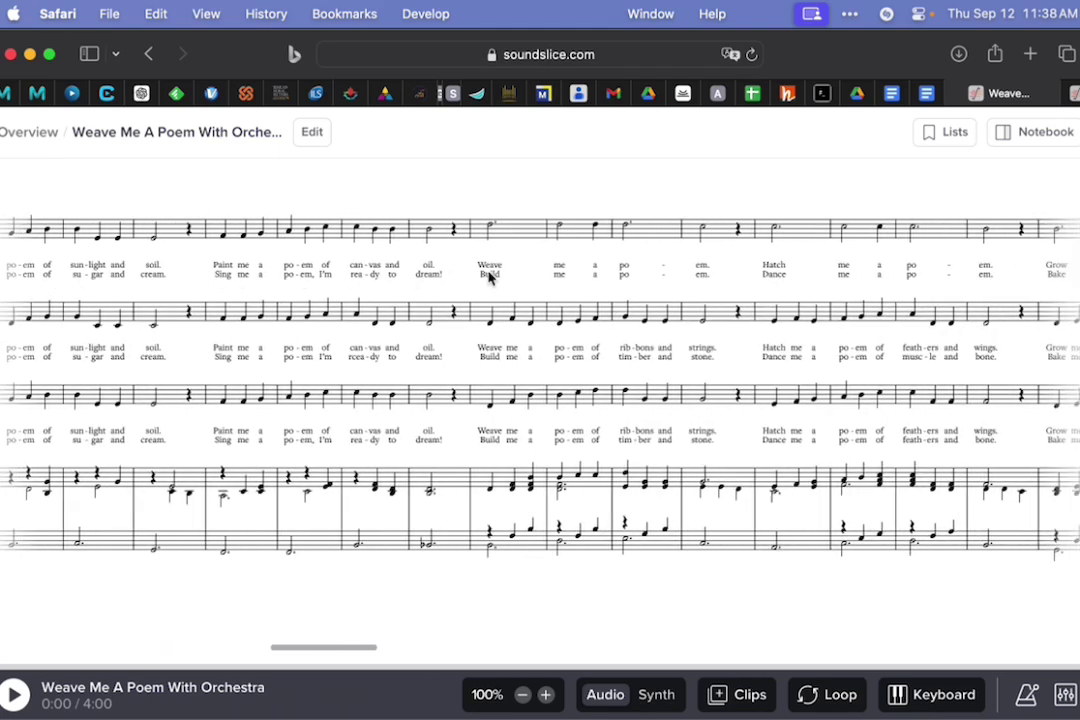
scroll(489, 277, "right", 20)
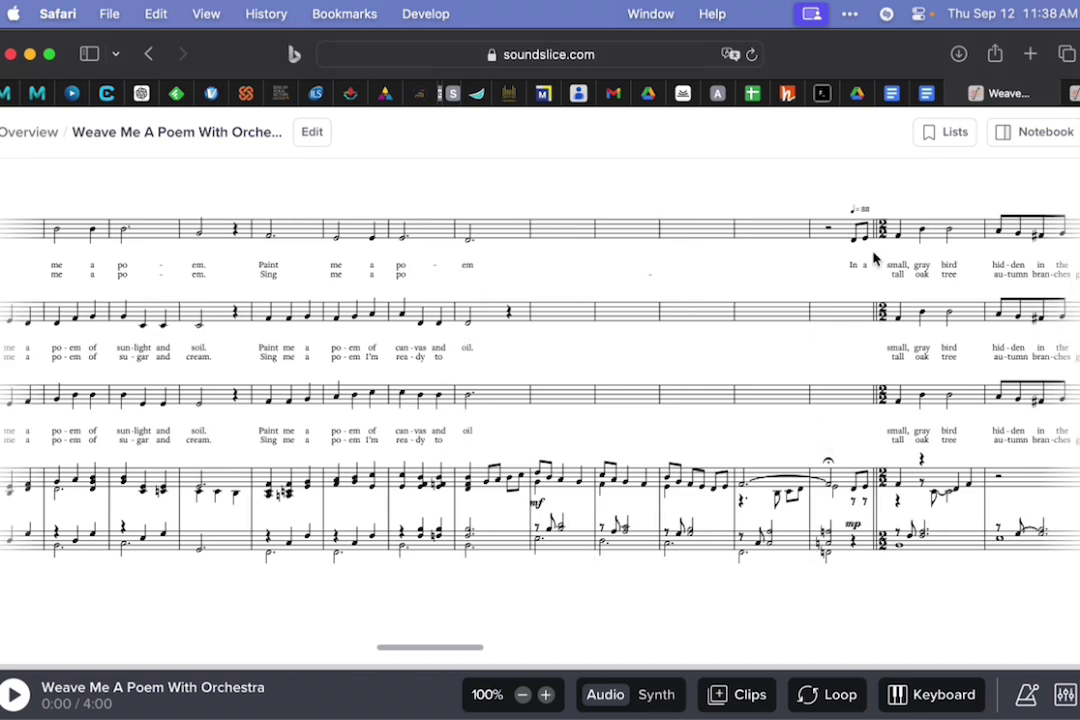
scroll(768, 525, "right", 15)
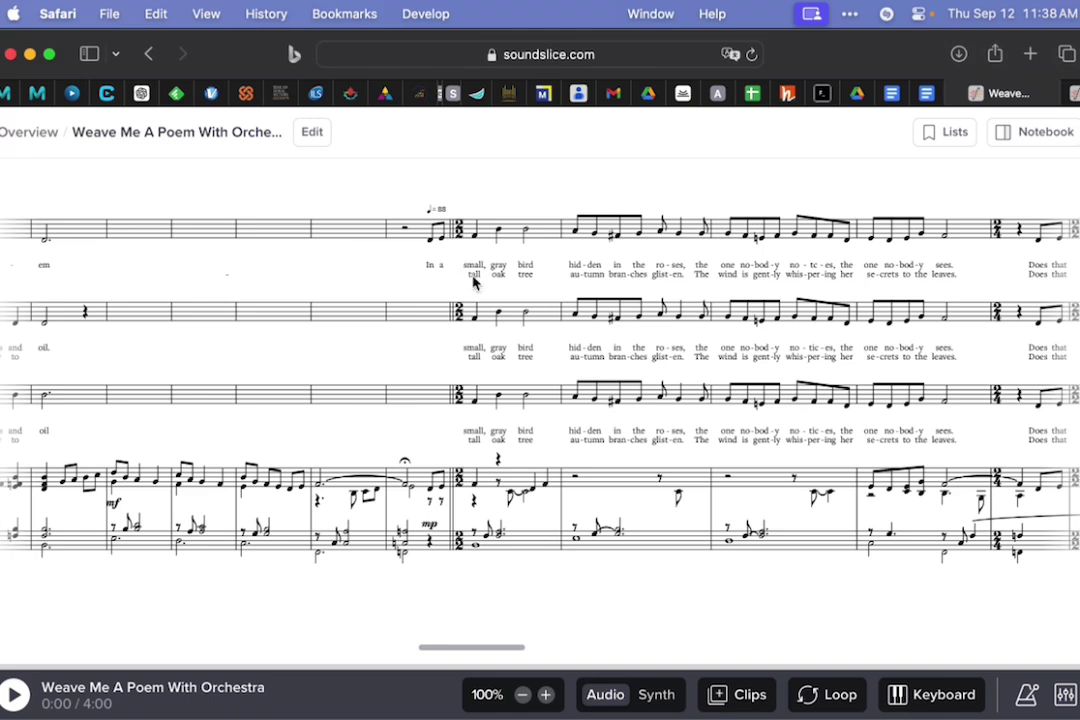
right_click(604, 281)
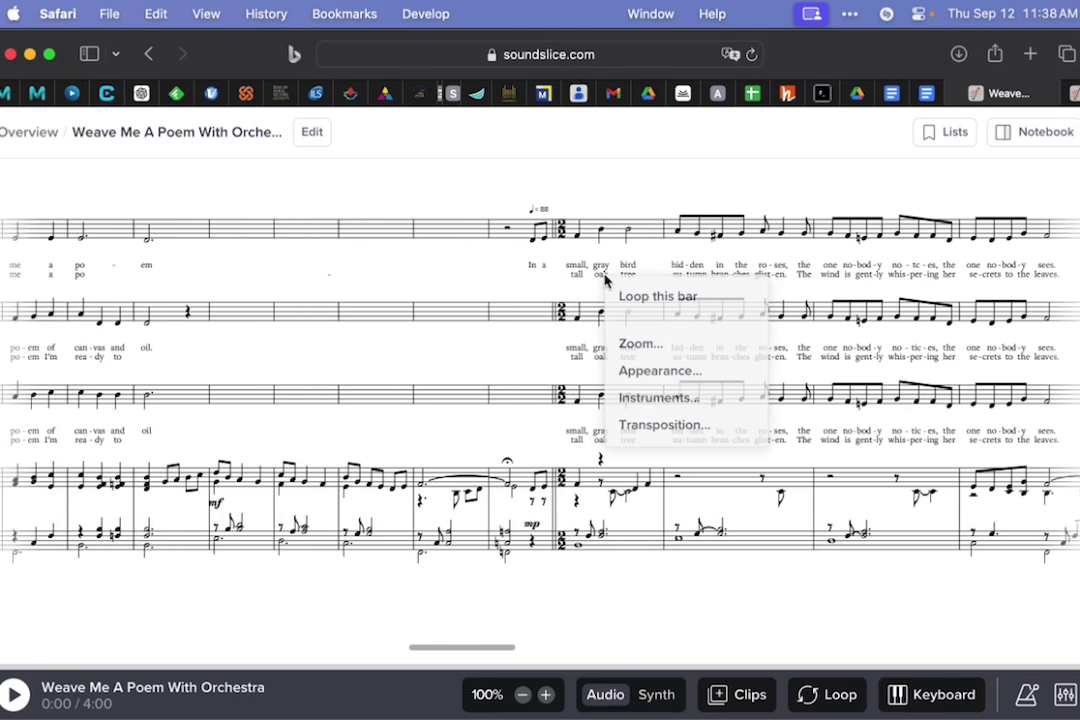
left_click(788, 182)
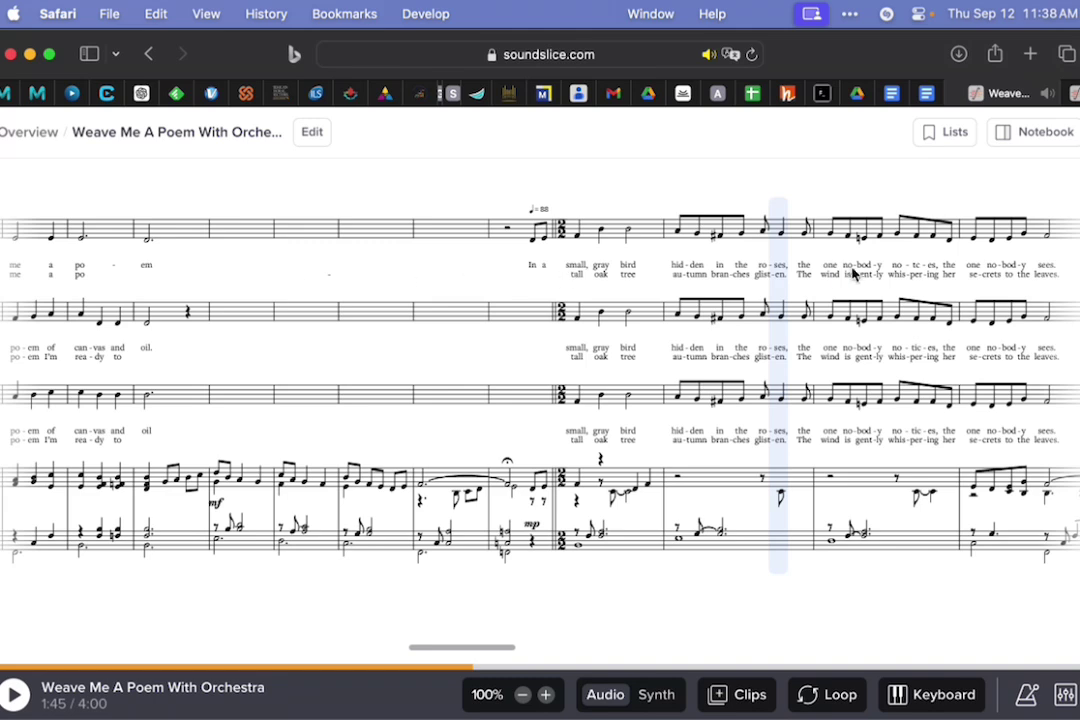
- Turn off Expand repeats for the score and close the display settings
left_click(1066, 694)
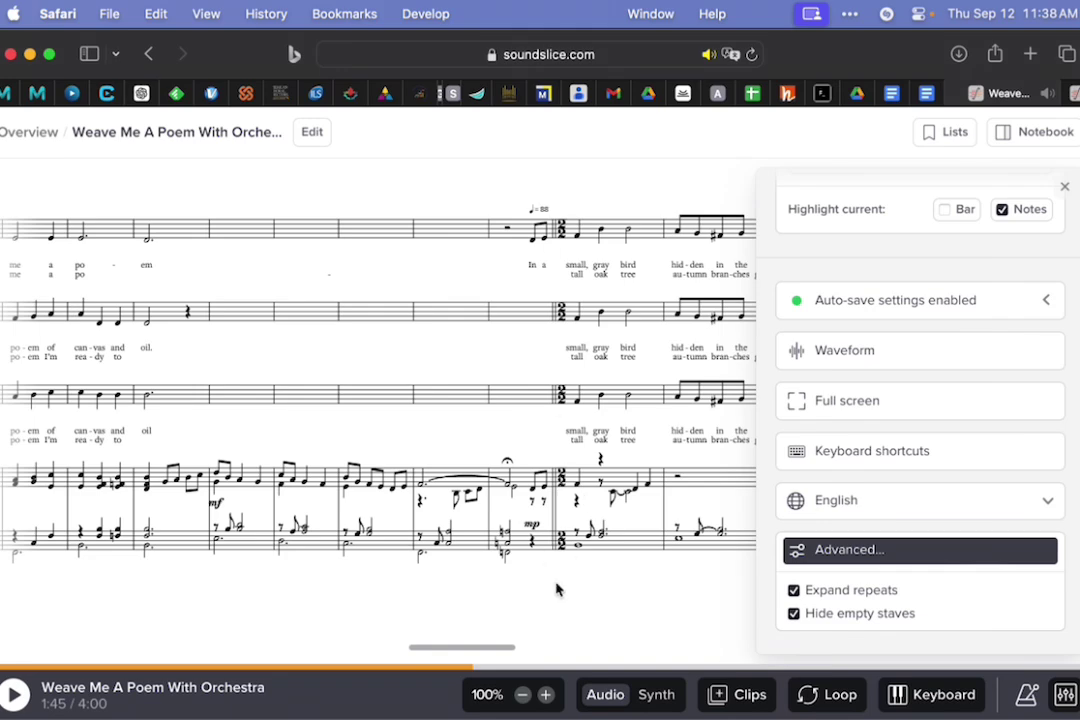
left_click(794, 590)
left_click(1066, 698)
- Examine the score with repeats collapsed, from the start of the repeated section through the first and second endings and the music beyond them
scroll(945, 567, "right", 3)
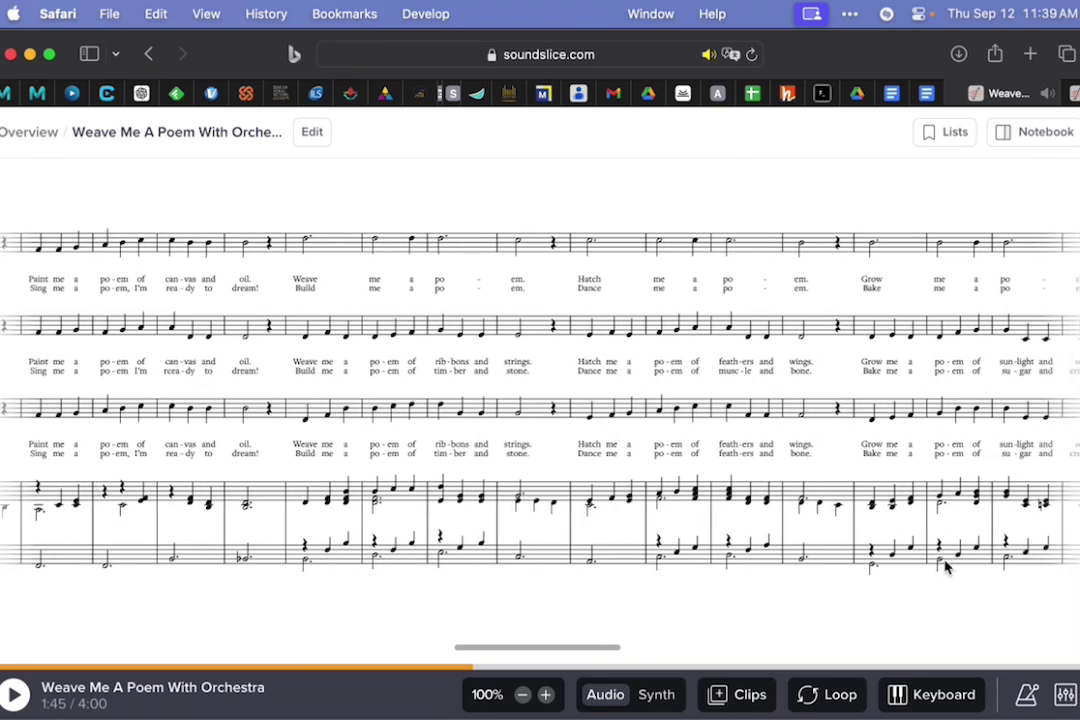
scroll(945, 567, "left", 10)
scroll(945, 567, "left", 10)
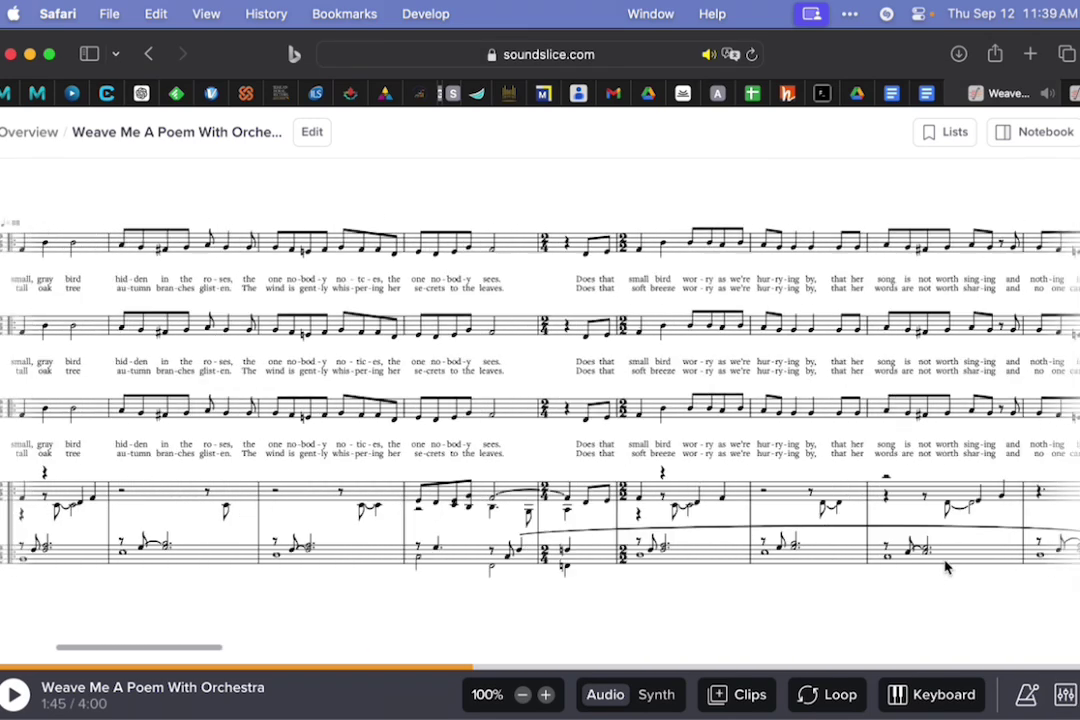
scroll(945, 567, "right", 15)
scroll(945, 567, "right", 15)
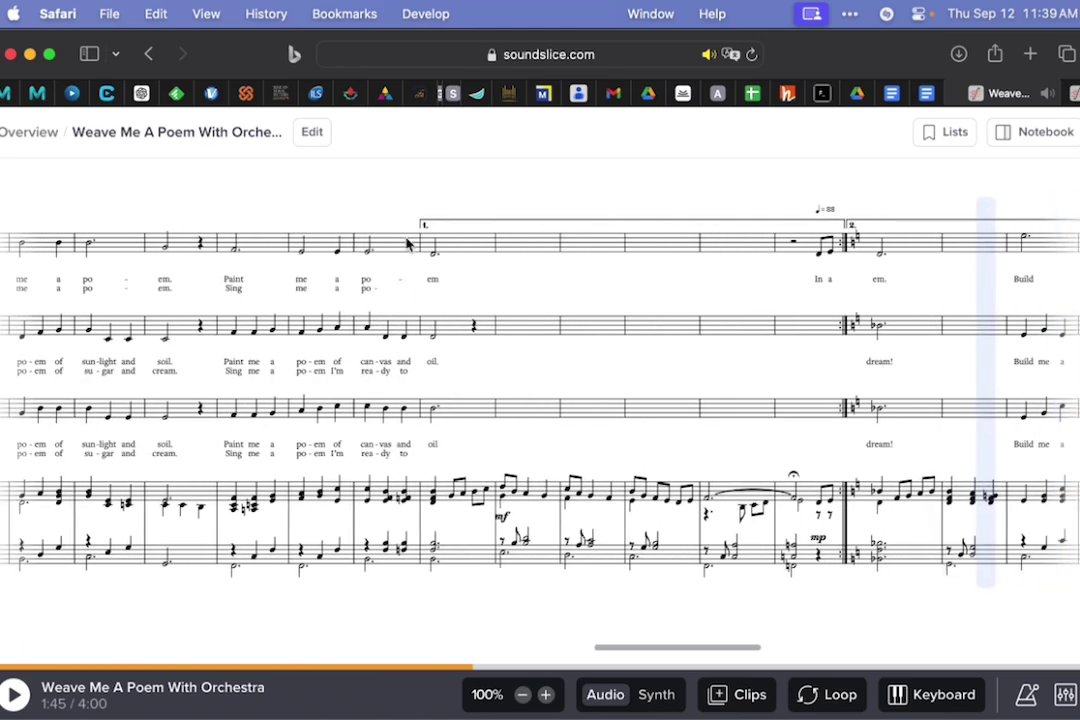
scroll(835, 233, "right", 2)
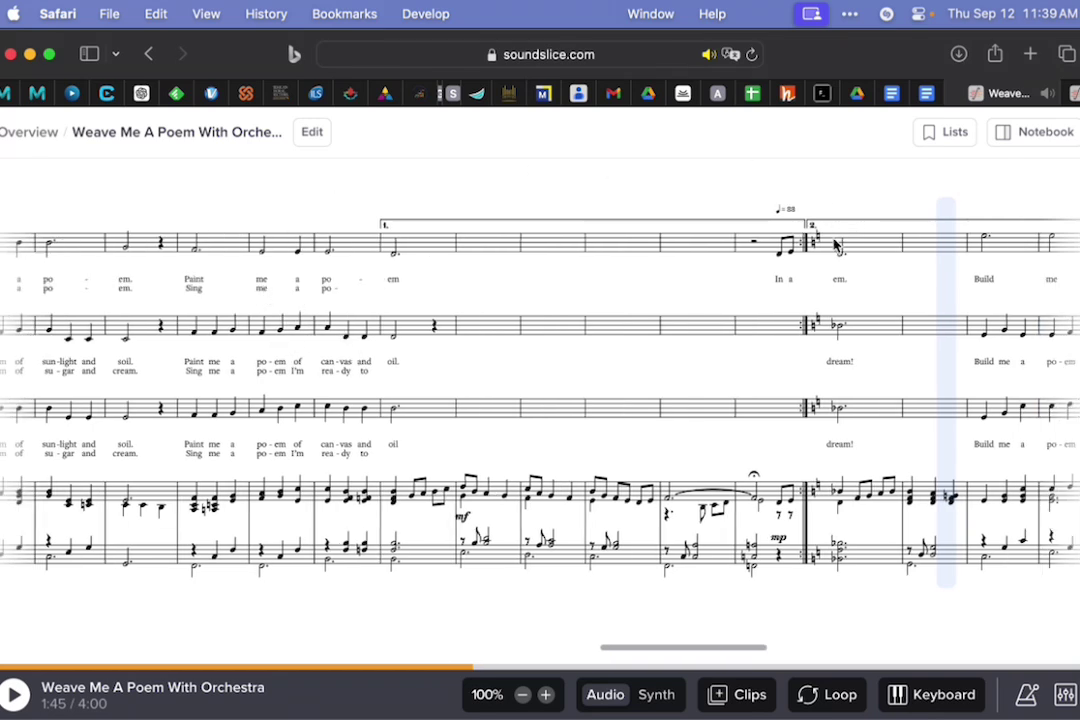
scroll(835, 245, "right", 1)
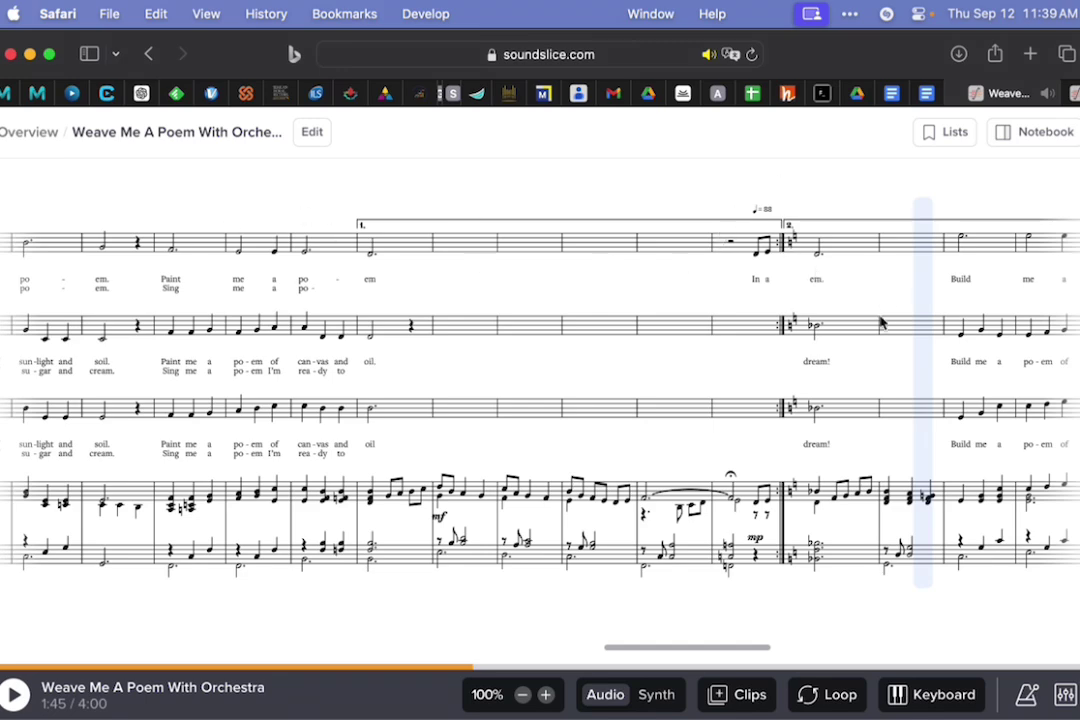
scroll(876, 332, "right", 15)
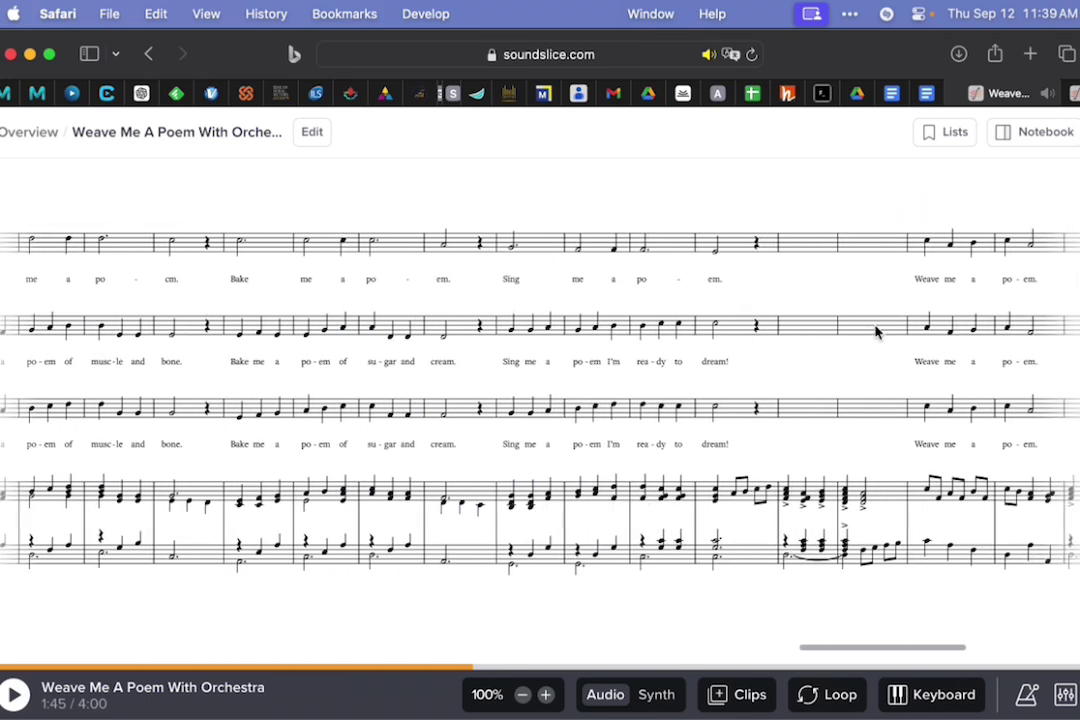